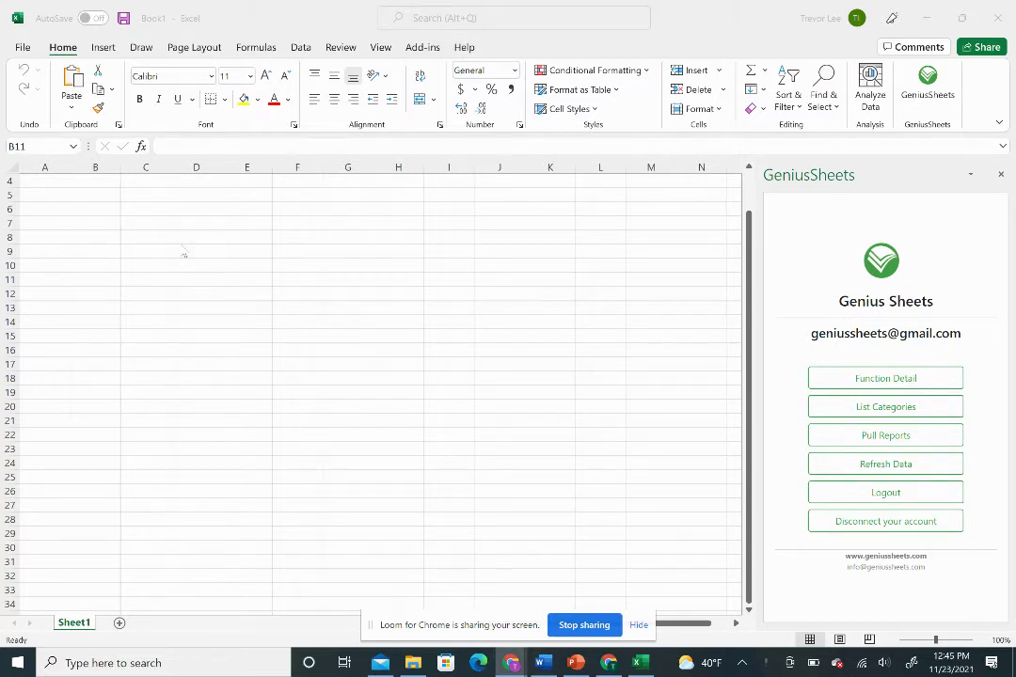
Step: Set the GeniusSheets report range to 01/01/2020–12/31/2020 and tick Profit and Loss
left_click(885, 435)
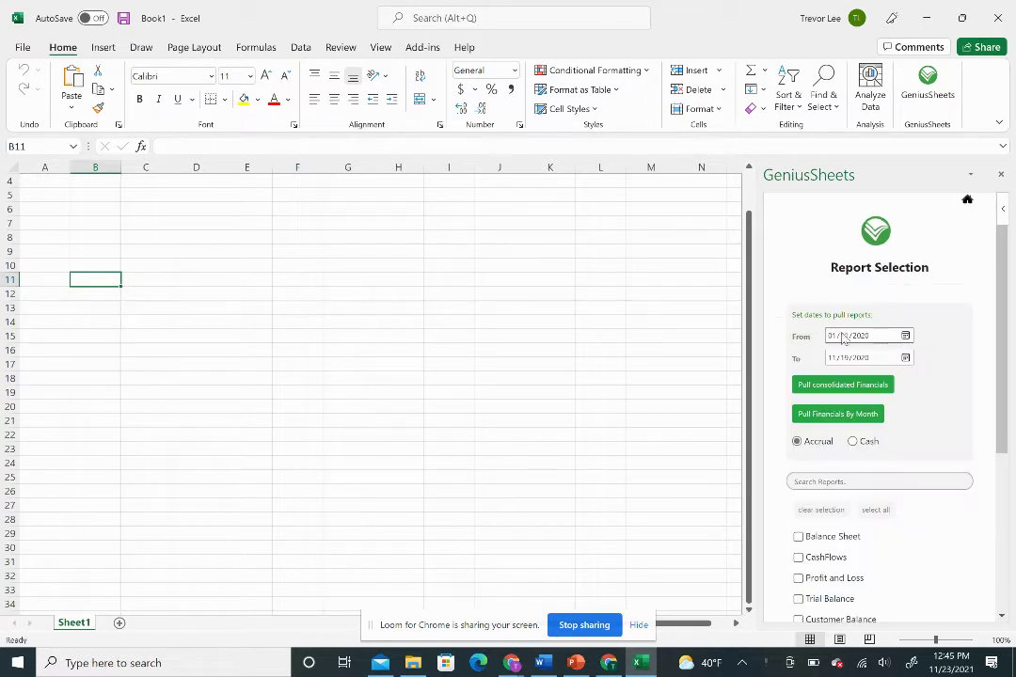
double_click(860, 335)
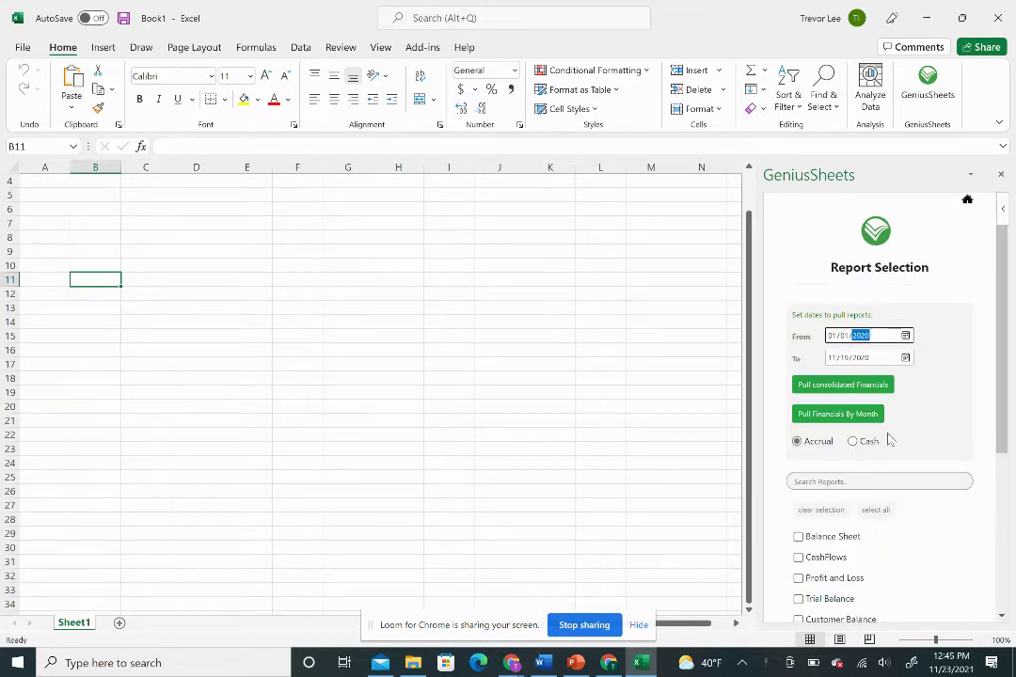
left_click(834, 359)
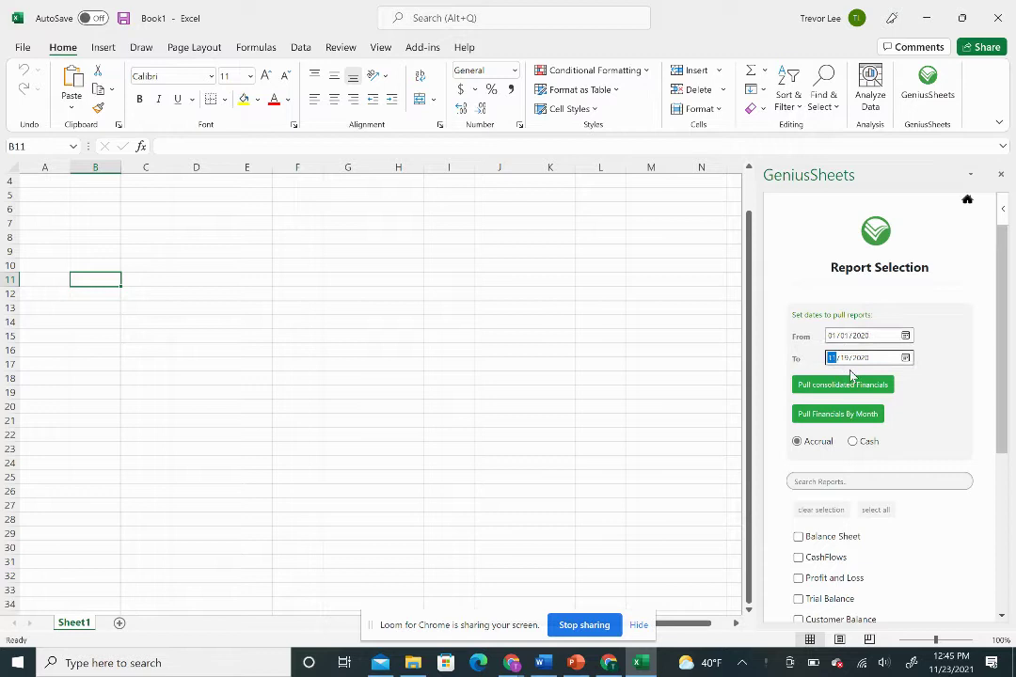
type("12312020")
scroll(933, 433, "down", 2)
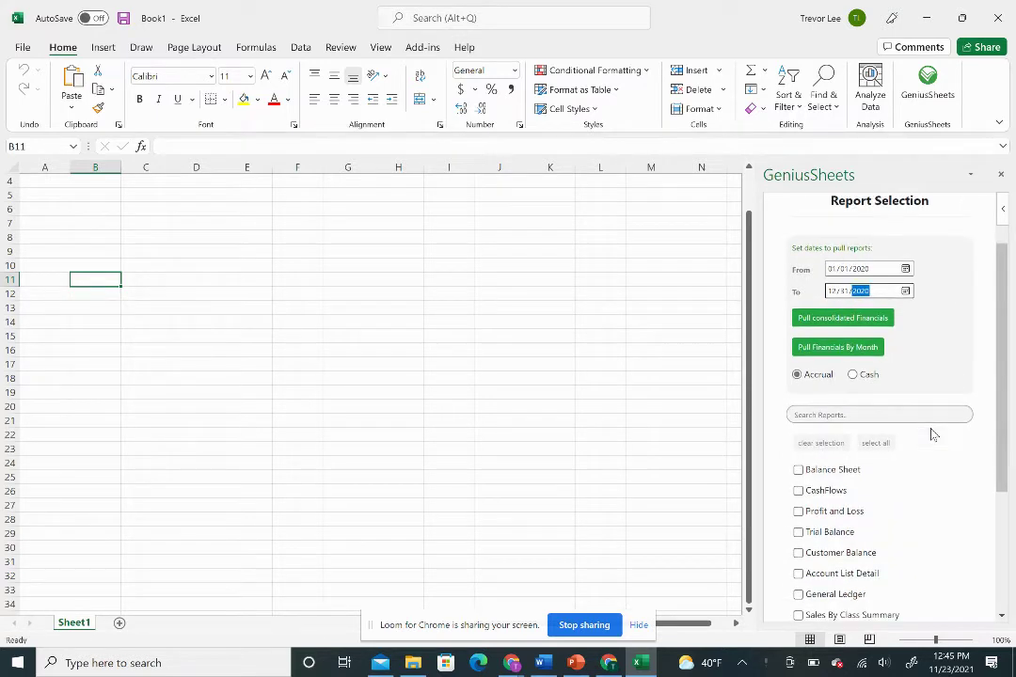
left_click(798, 513)
left_click(868, 433)
scroll(868, 440, "up", 2)
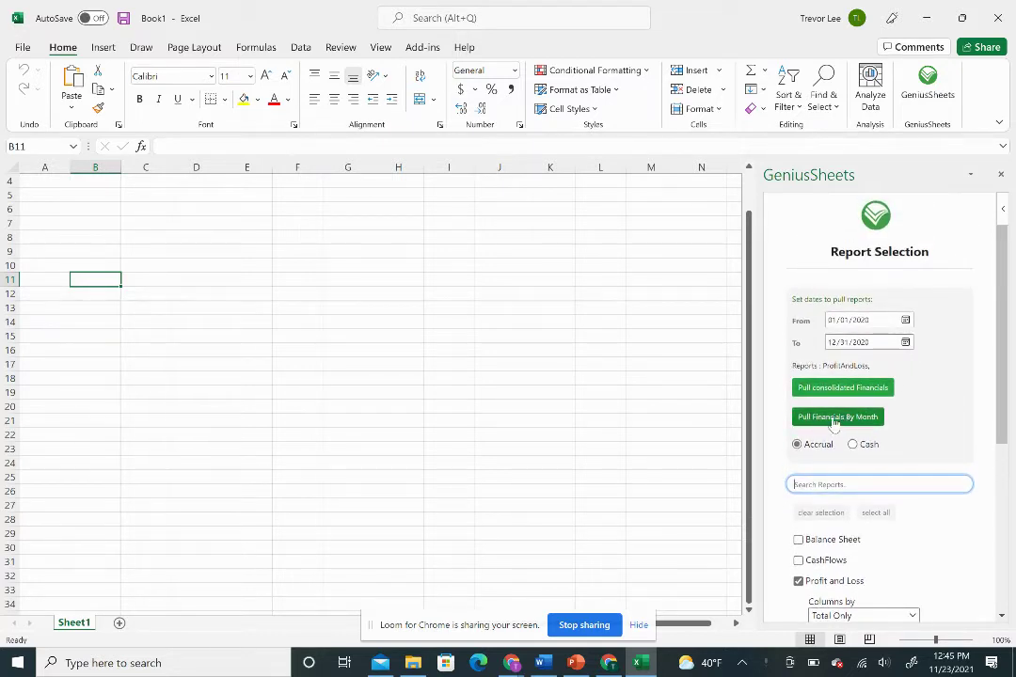
Step: Pull the monthly Profit and Loss, then enter a GS.IS formula in C10 referencing B10 and C7
left_click(835, 420)
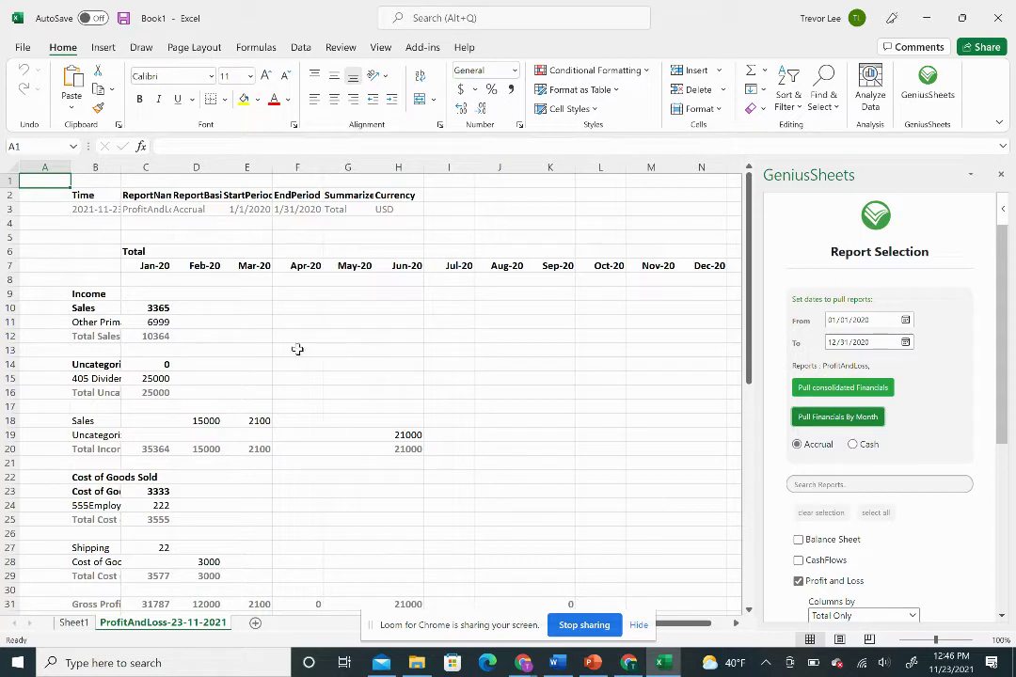
left_click(144, 307)
type("=")
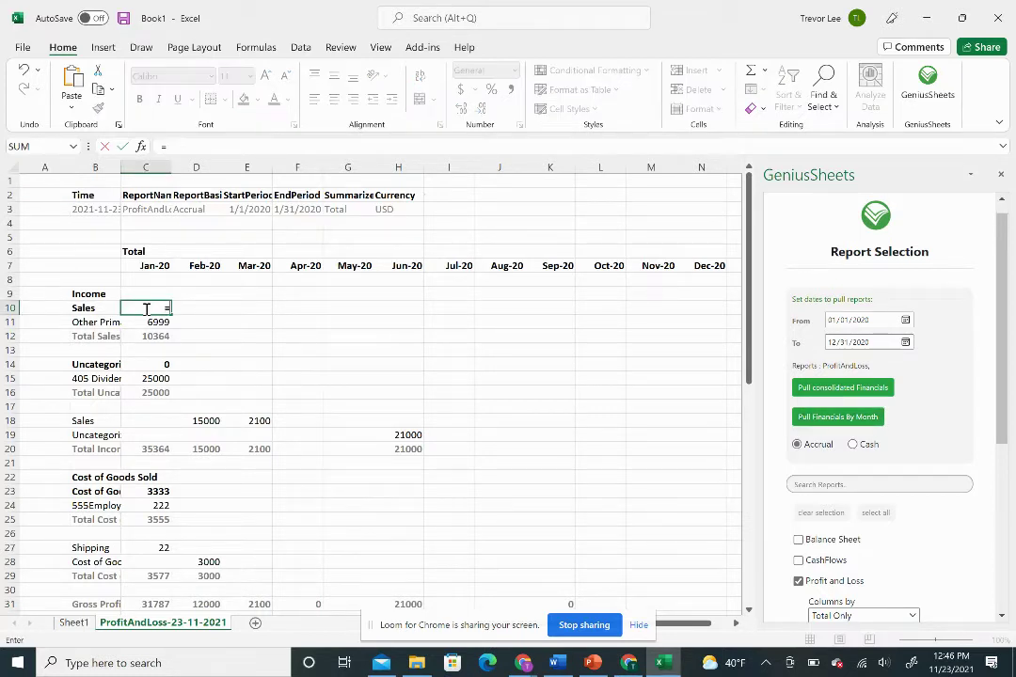
type("GS.IS(")
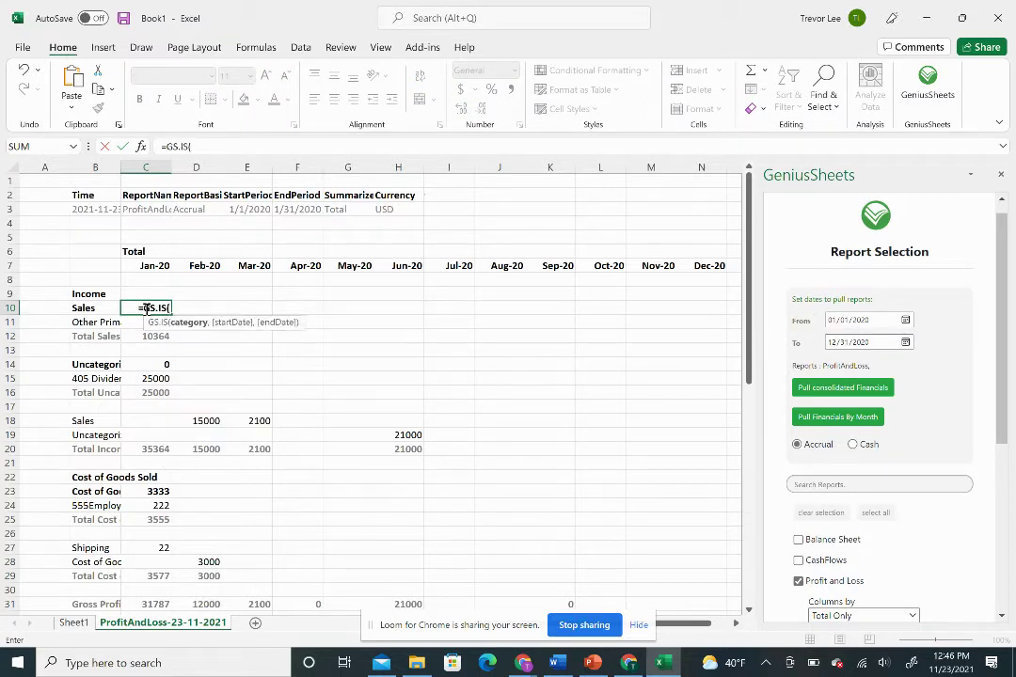
key("Left")
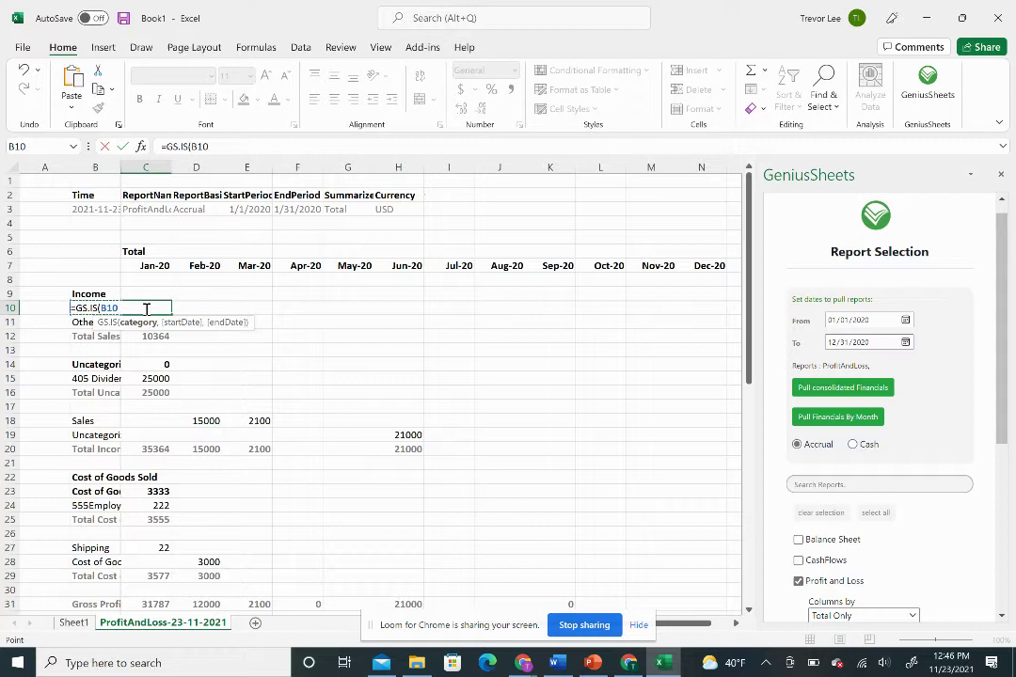
type(",")
left_click(152, 266)
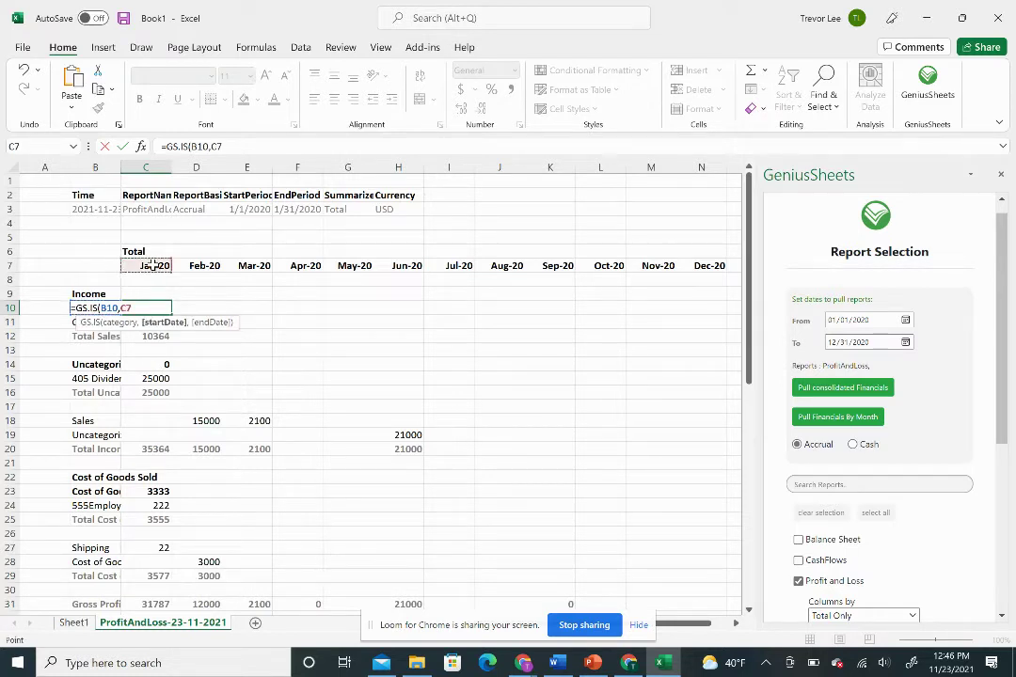
type(",)")
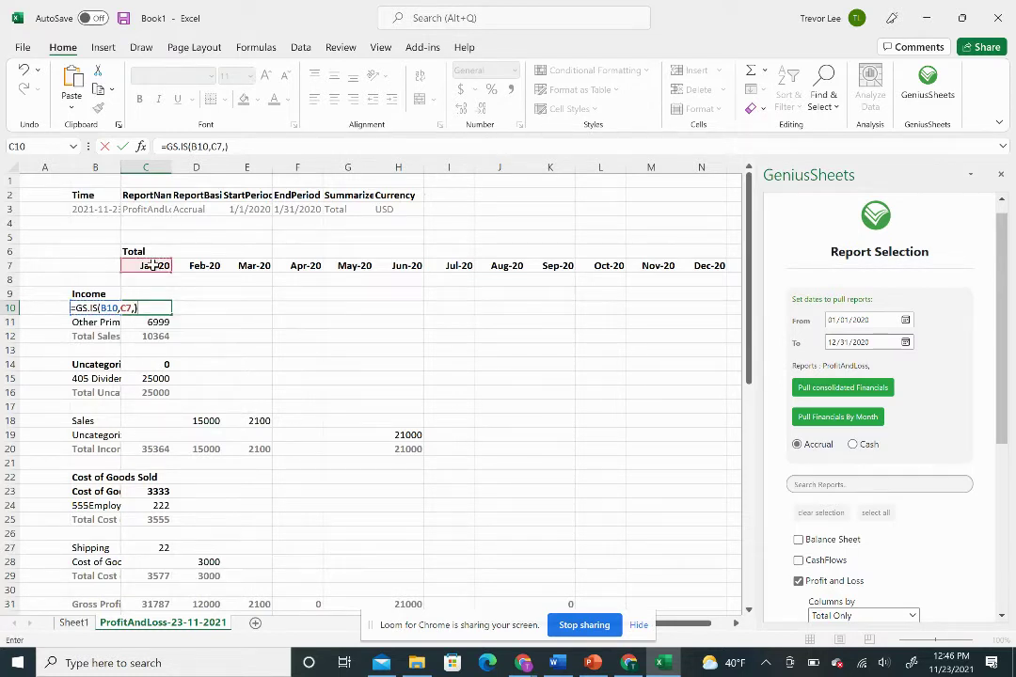
left_click(131, 308)
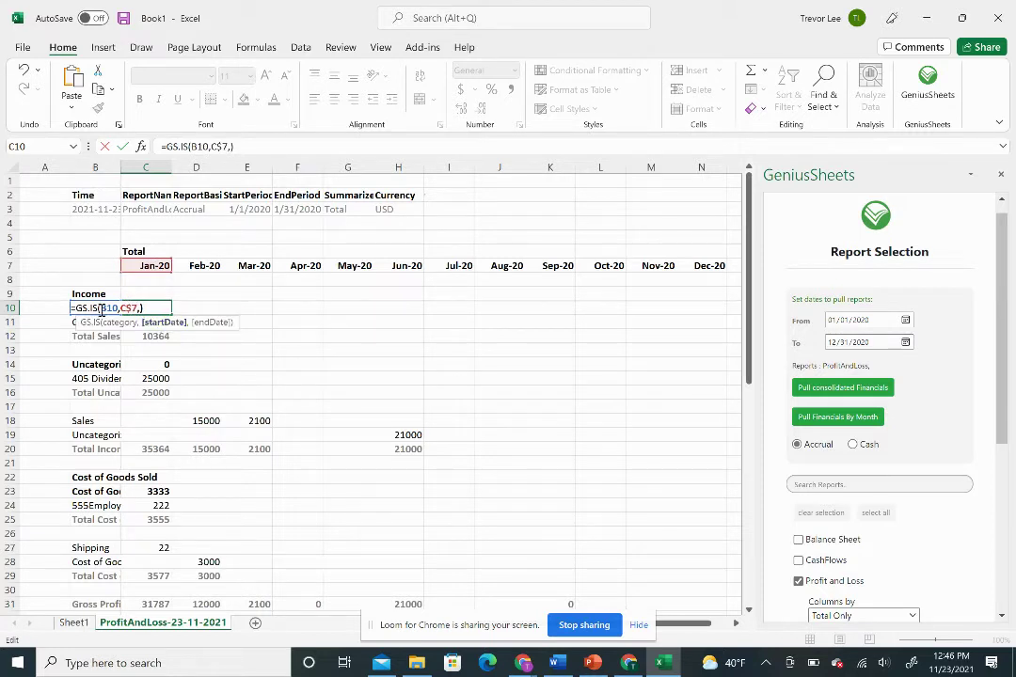
left_click(101, 308)
Step: Finish C10 as =GS.IS($B10,C$7,) and paste it down C11:C55
type("$")
key("Return")
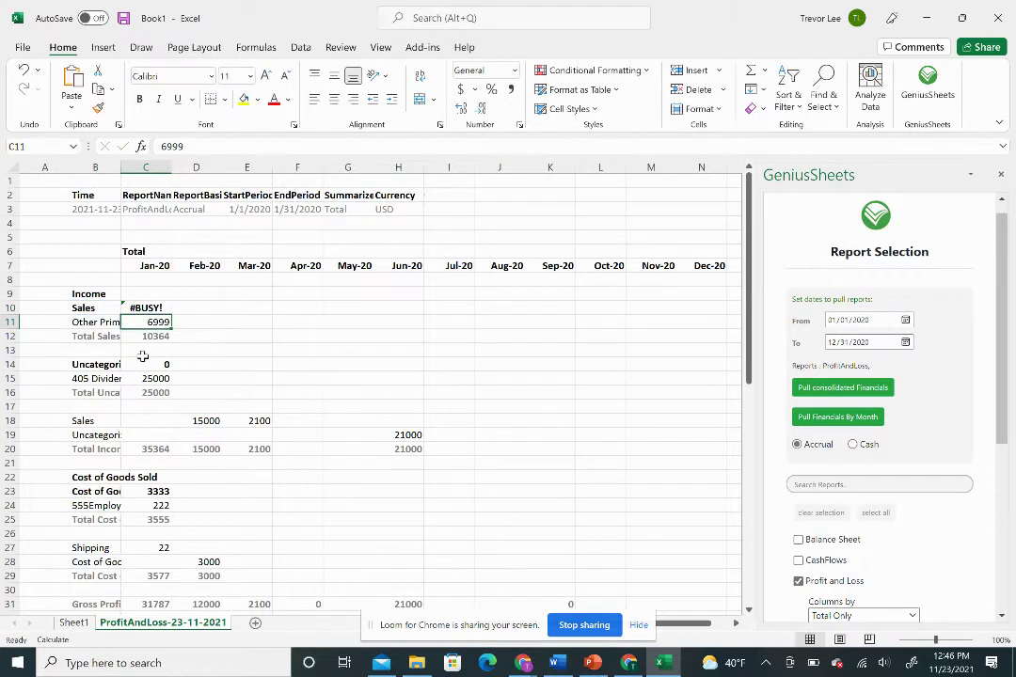
key("Up")
key("ctrl+c")
left_click_drag(146, 322, 146, 616)
left_click_drag(142, 354, 142, 355)
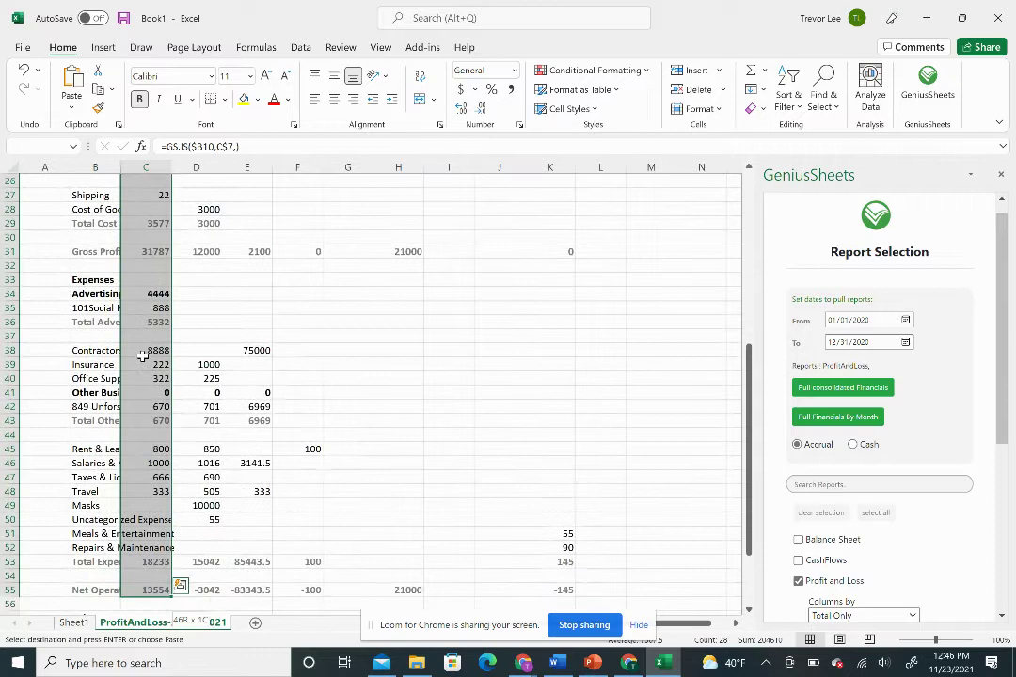
key("ctrl+v")
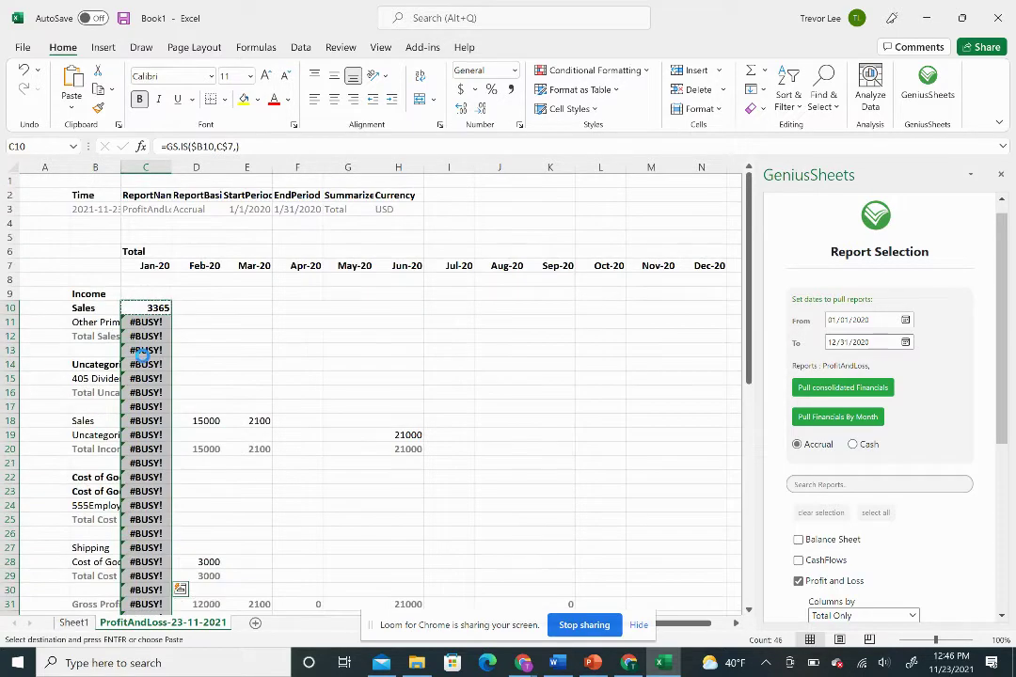
Step: Select the column C formulas from C10 down and extend the selection across the month columns
key("shift+Right")
key("shift+Right")
key("shift+Right")
key("shift+Right")
key("shift+Right")
key("shift+Right")
key("shift+Right")
key("shift+Right")
key("shift+Right")
key("shift+Right")
key("shift+Right")
key("shift+Right")
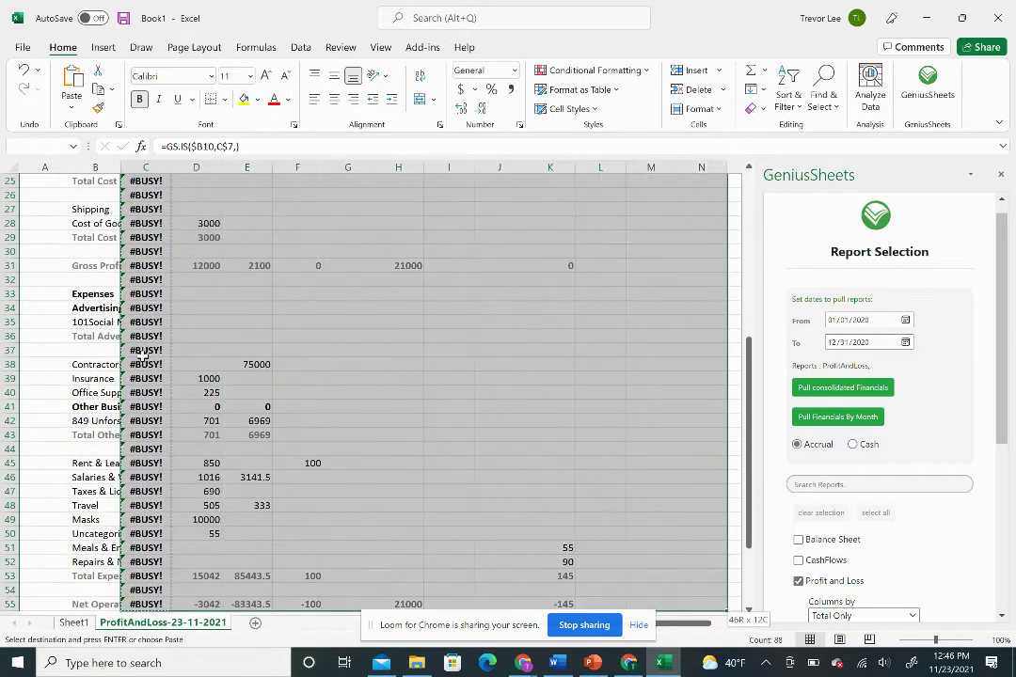
scroll(256, 275, "up", 8)
left_click(257, 275)
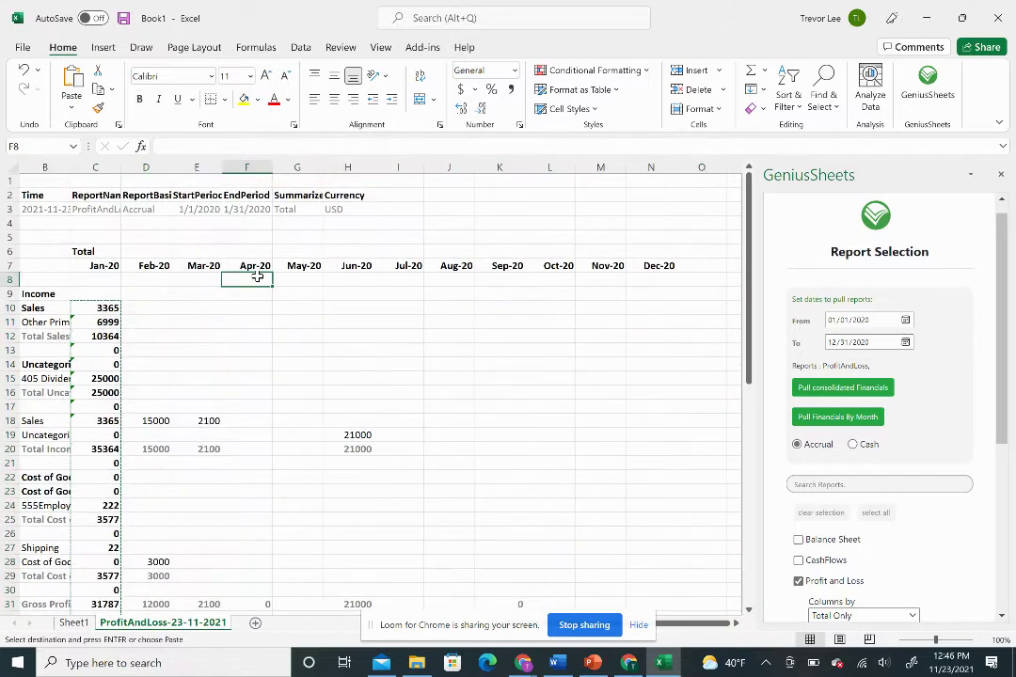
key("Down")
key("Left")
key("Down")
key("Left")
key("Left")
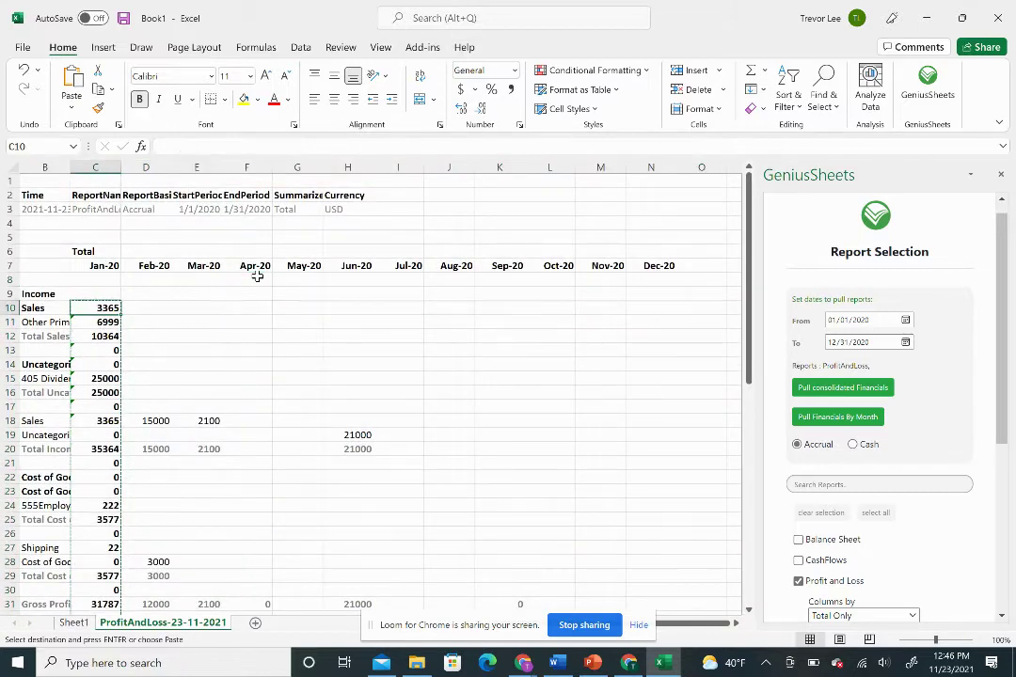
key("ctrl+shift+Down")
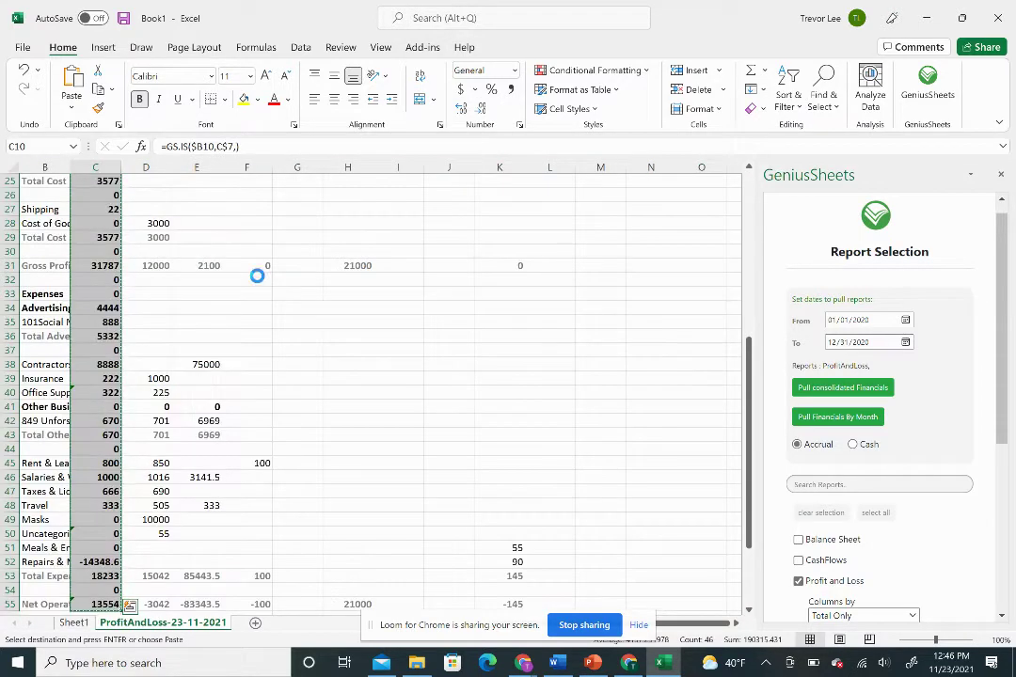
key("shift+Right")
key("shift+Right")
key("shift+Right")
key("shift+Right")
key("shift+Right")
key("shift+Right")
key("shift+Right")
key("shift+Right")
key("shift+Right")
key("shift+Right")
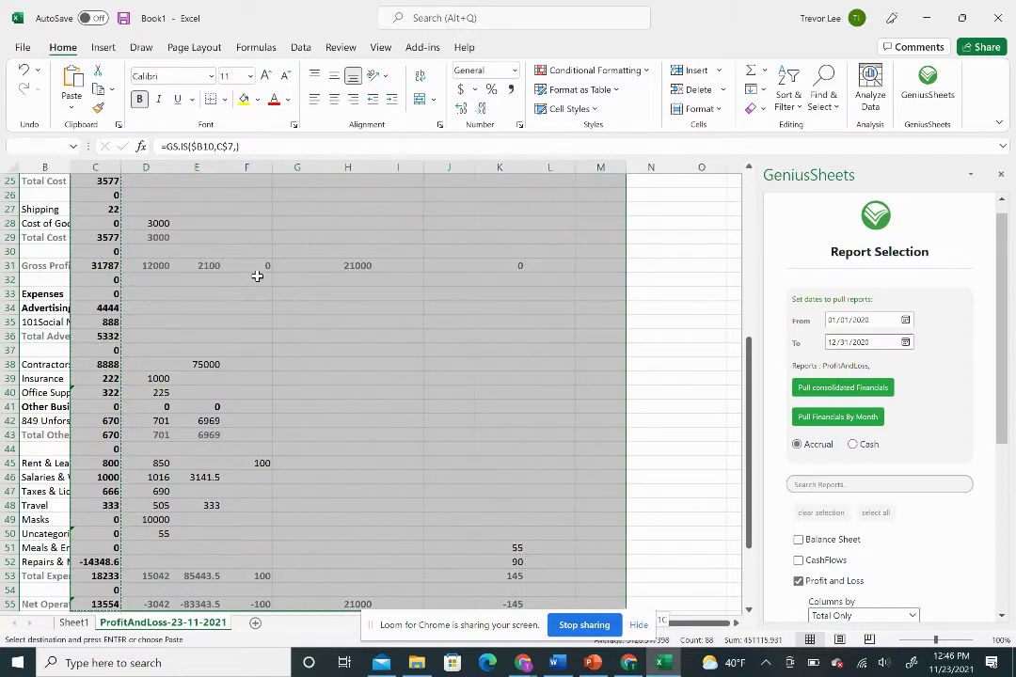
Step: Paste the GS.IS formula across the Feb-20 to Nov-20 columns
key("ctrl+v")
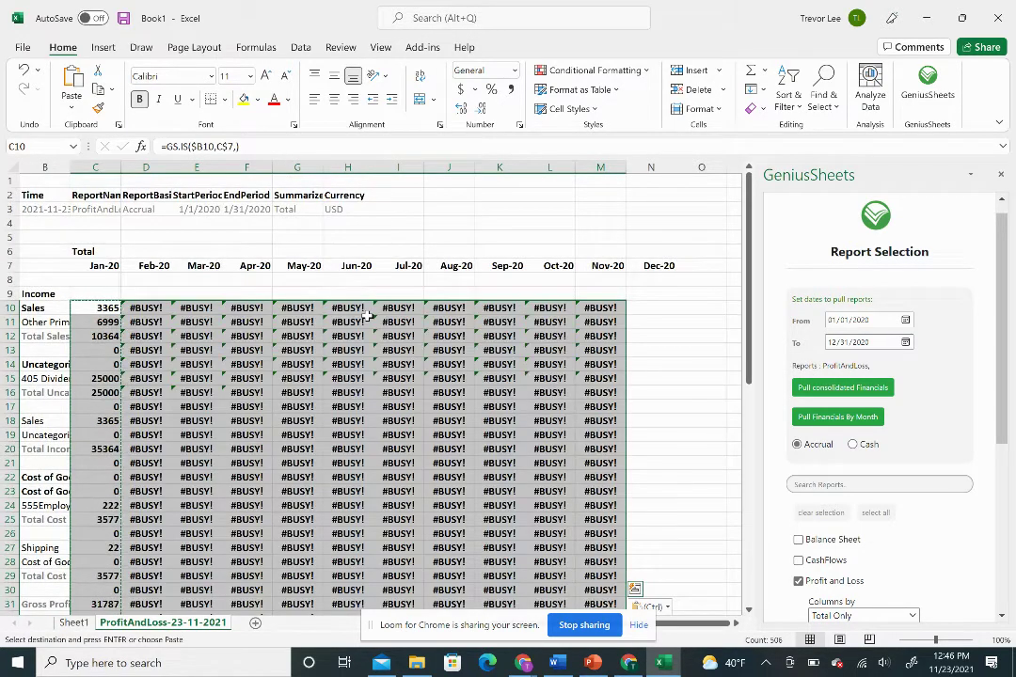
key("ctrl+Right")
key("Right")
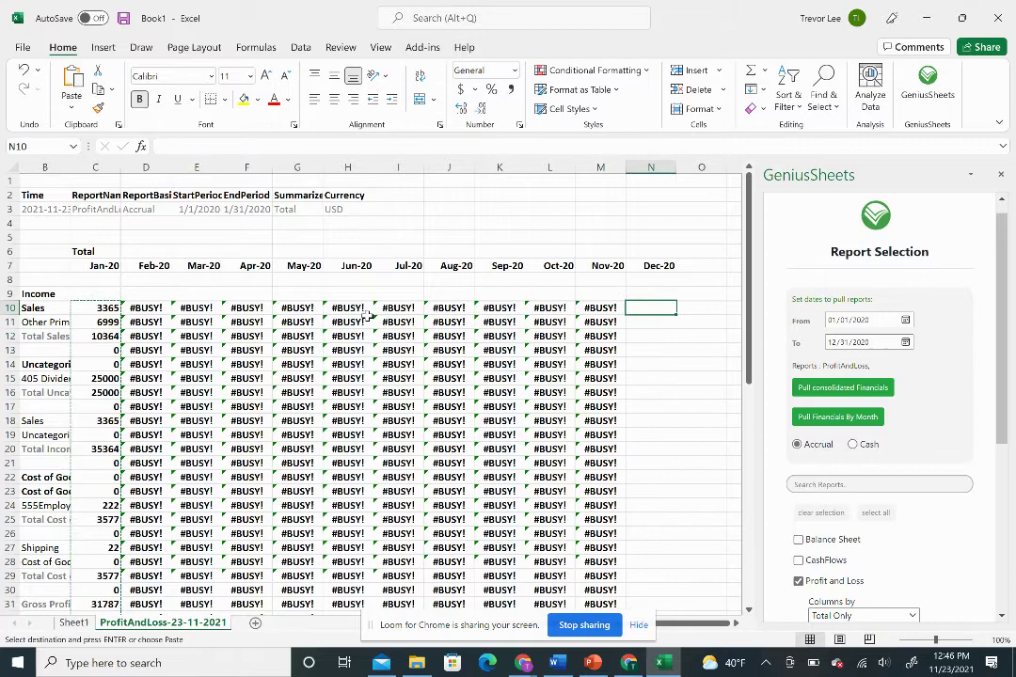
key("ctrl+shift+Down")
key("ctrl+BackSpace")
key("Down")
key("Up")
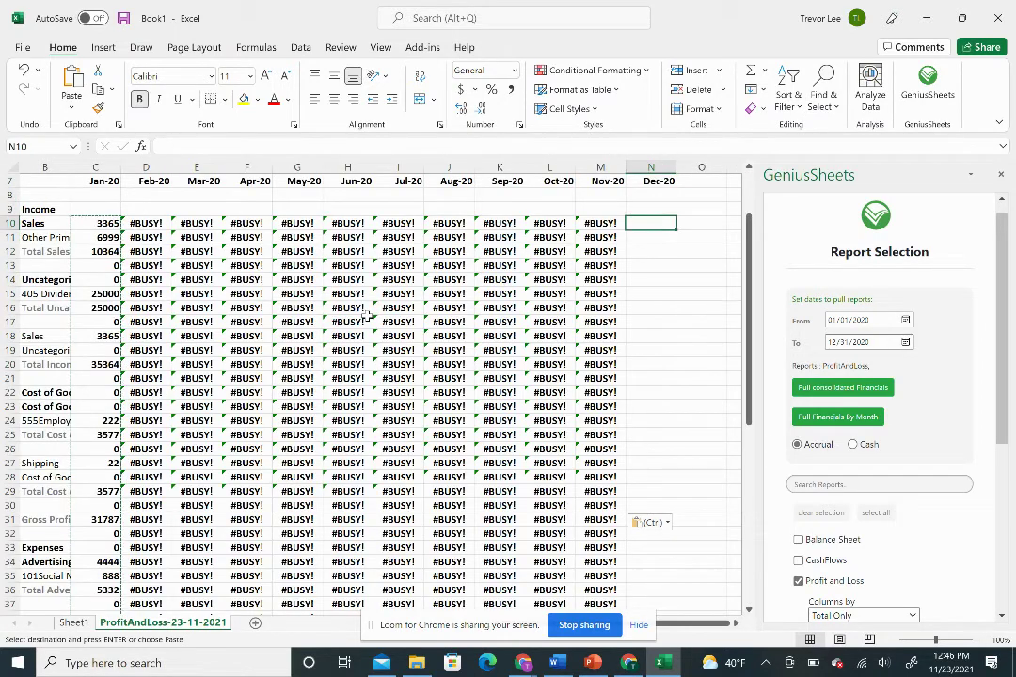
Step: Copy the Nov-20 formulas M10:M55 into the Dec-20 column starting at N10
key("Left")
key("ctrl+shift+Down")
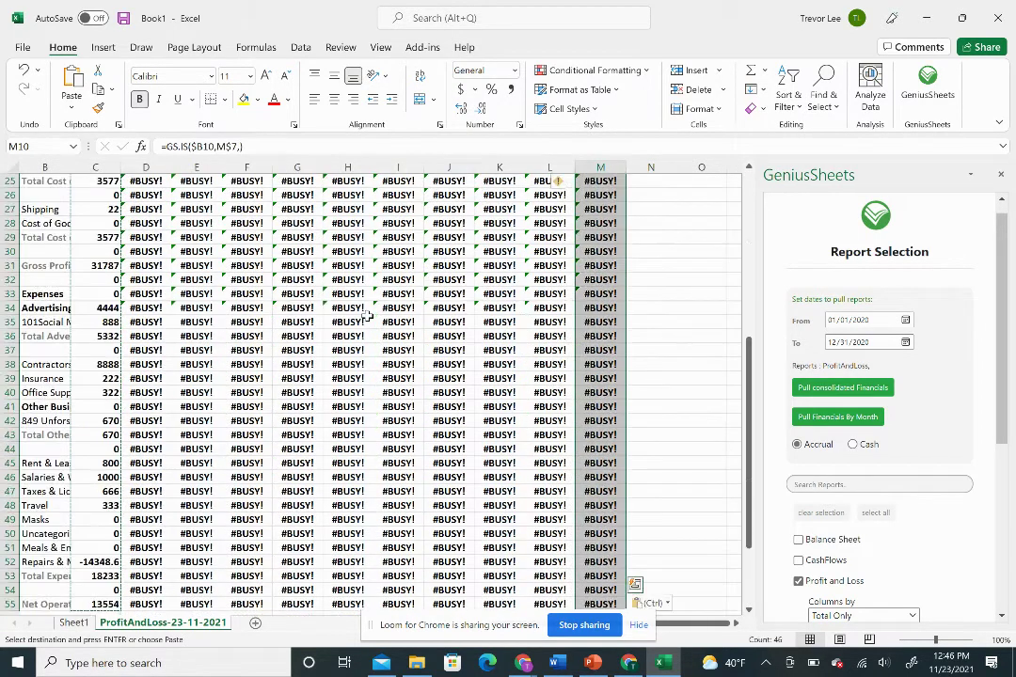
key("ctrl+BackSpace")
key("ctrl+v")
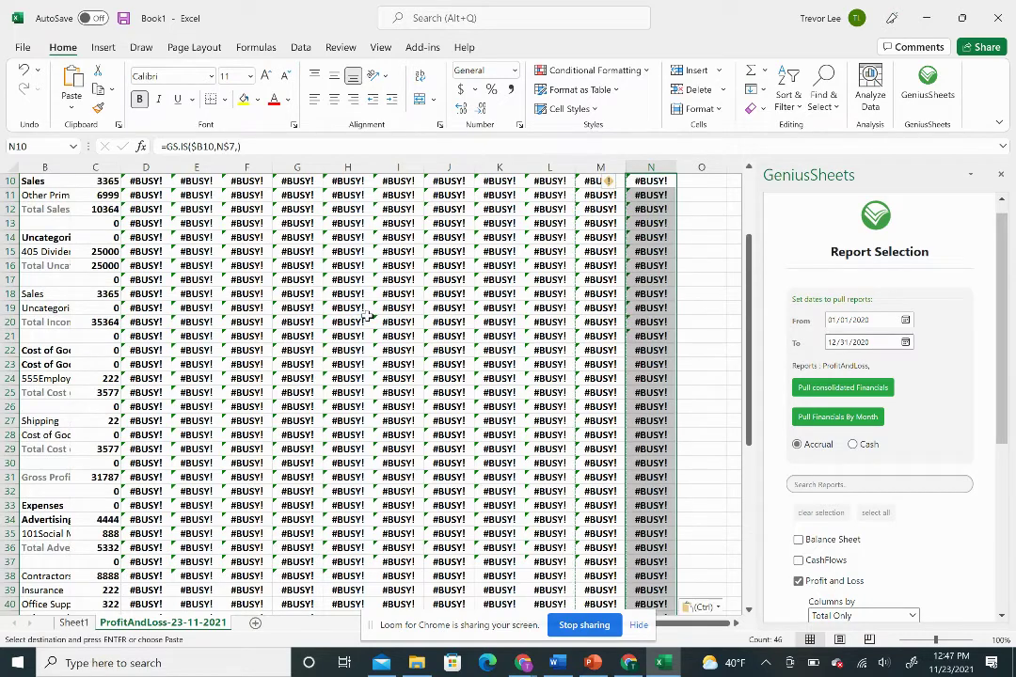
key("Up")
key("Up")
key("Up")
key("Left")
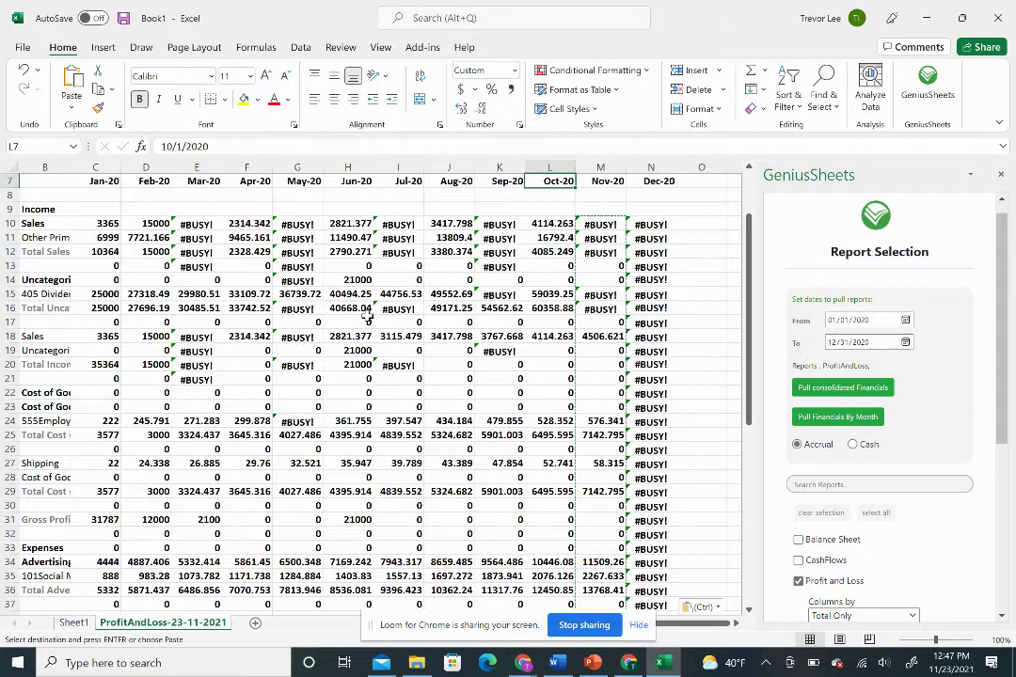
Step: Review the GS.IS formulas in the report body, including E11 and the C12 Total Sales
scroll(85, 197, "up", 1)
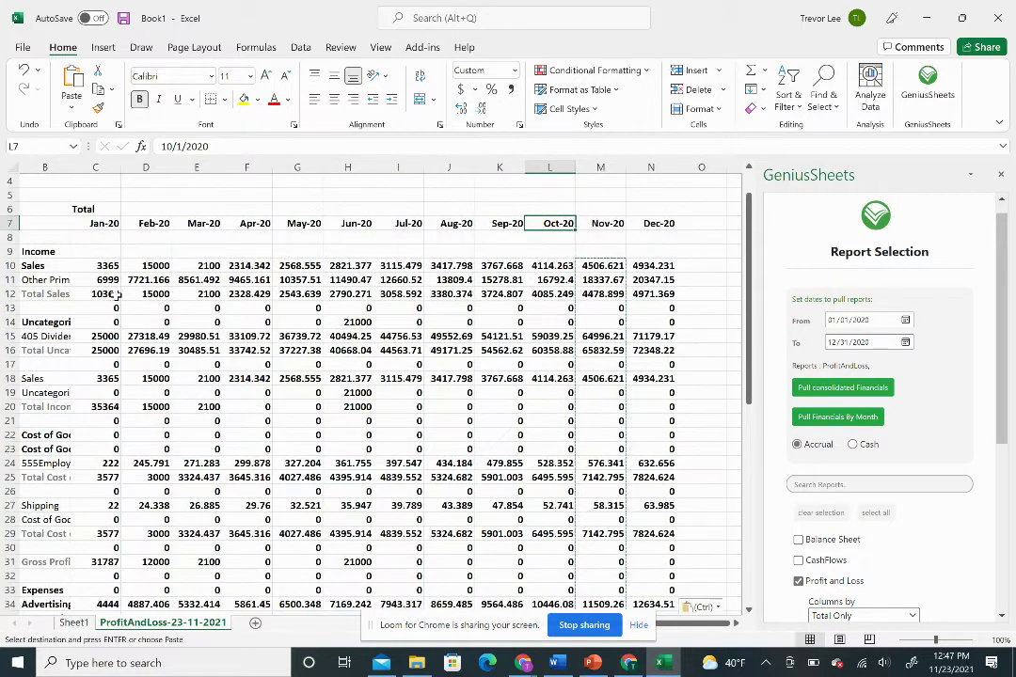
key("Left")
key("Left")
key("Left")
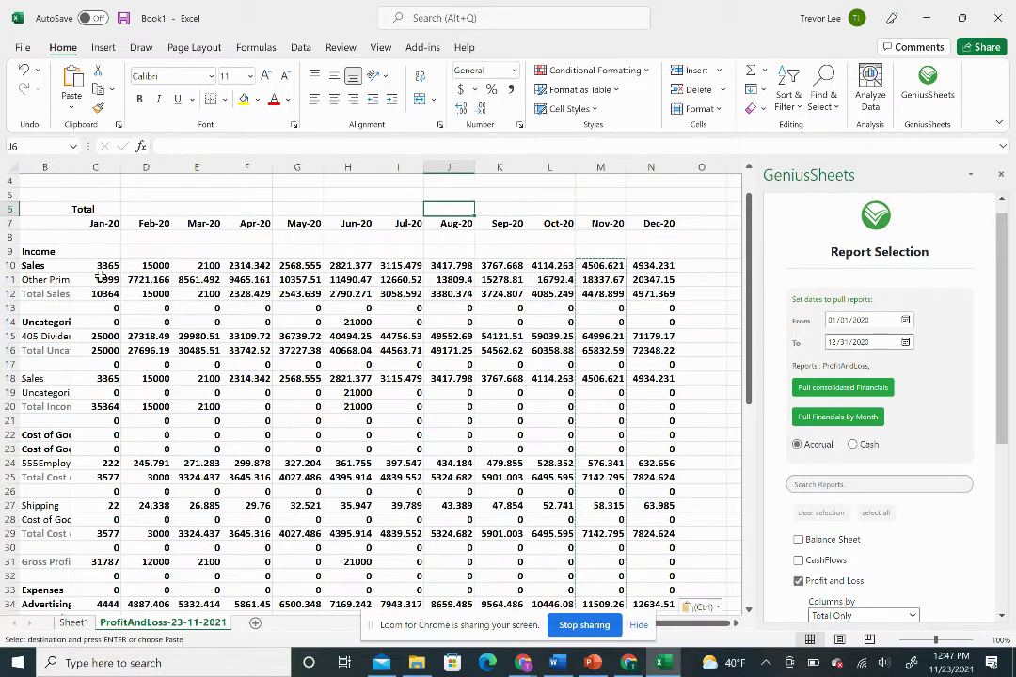
key("Down")
key("Down")
key("Down")
key("Down")
key("Left")
key("Left")
key("Left")
key("Left")
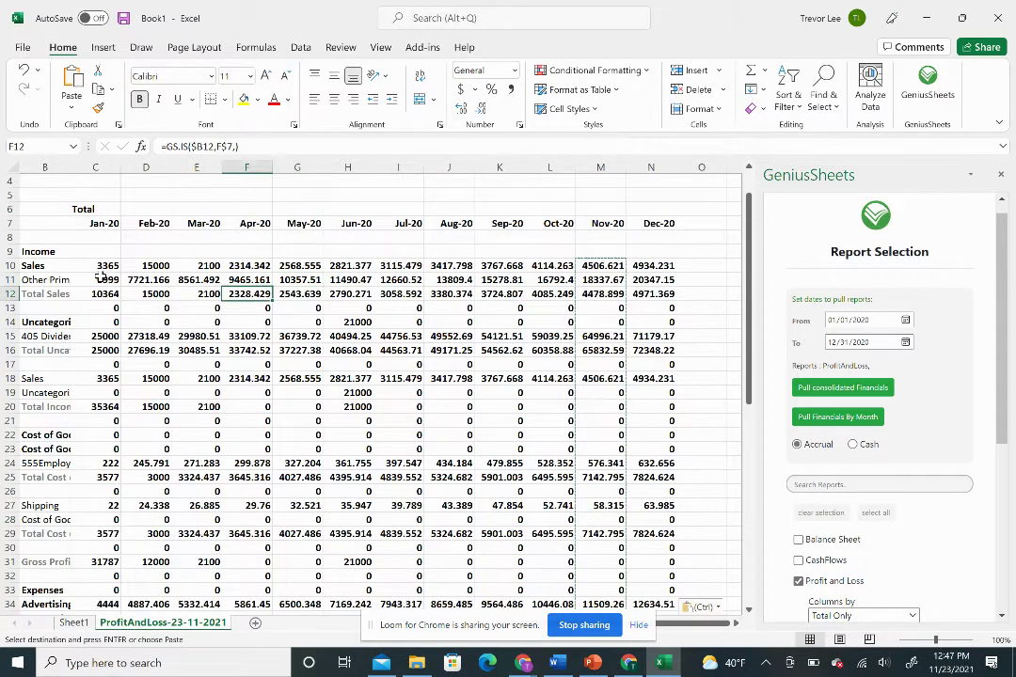
key("Left")
key("Left")
key("Up")
key("ctrl+shift+Right")
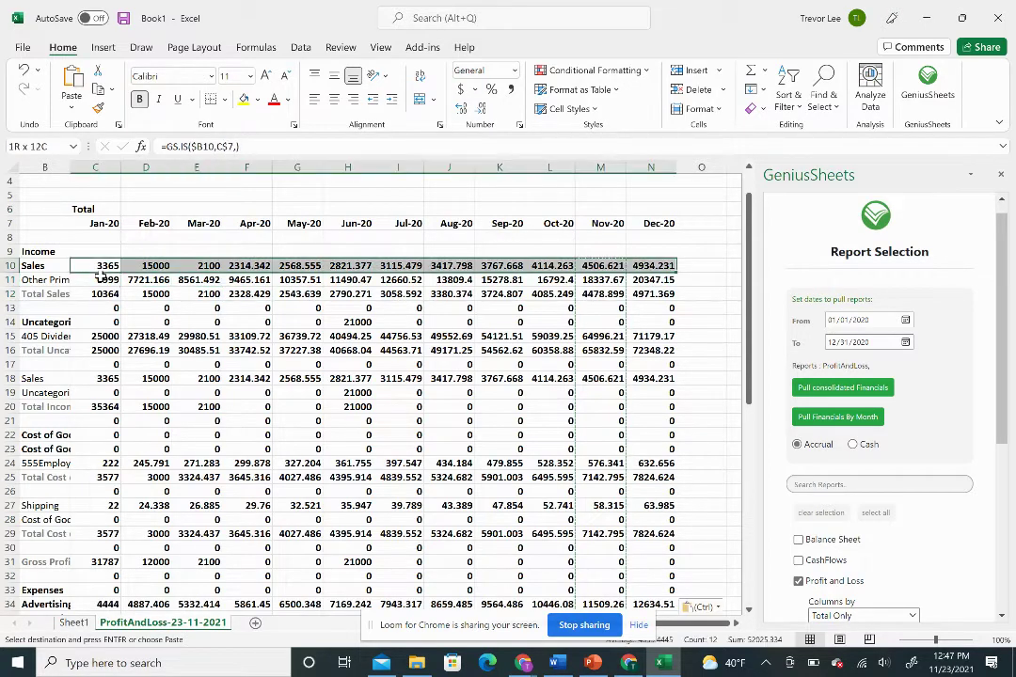
key("ctrl+shift+Down")
key("Return")
key("Left")
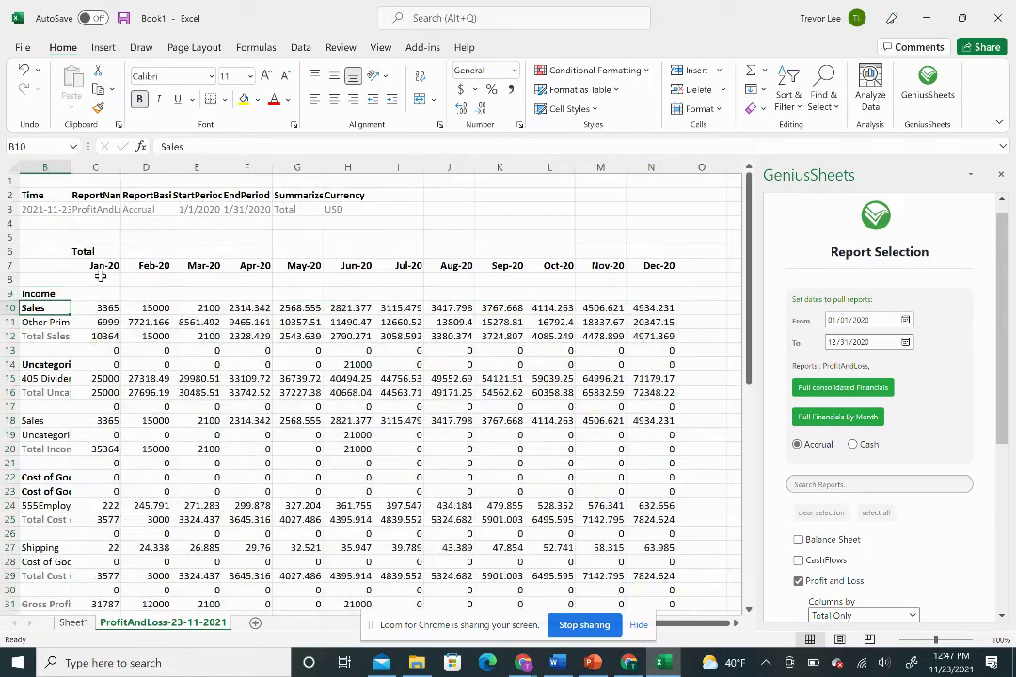
key("Right")
key("Down")
key("Down")
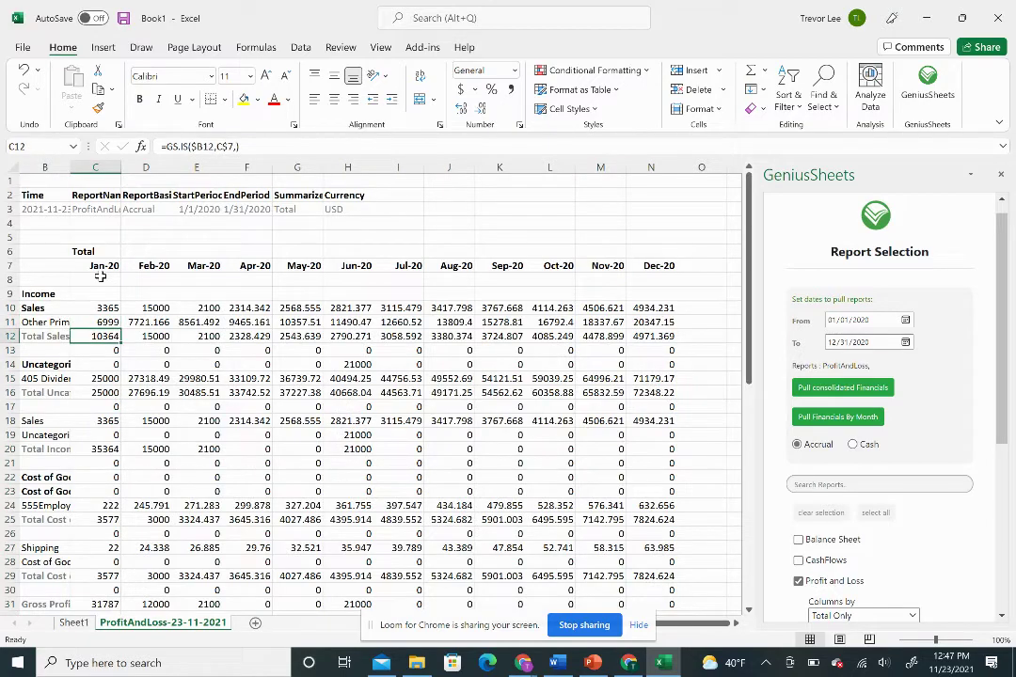
key("Up")
key("Up")
Step: Select C10:N55 and decrease decimals three times to show whole numbers
key("ctrl+shift+Right")
key("ctrl+shift+Down")
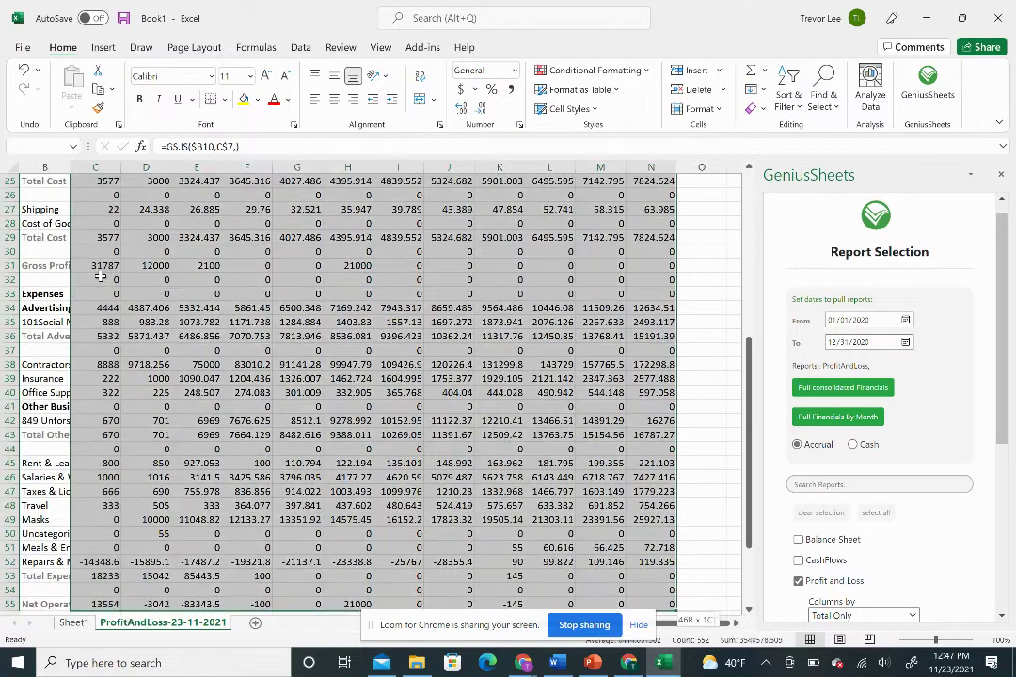
key("ctrl+BackSpace")
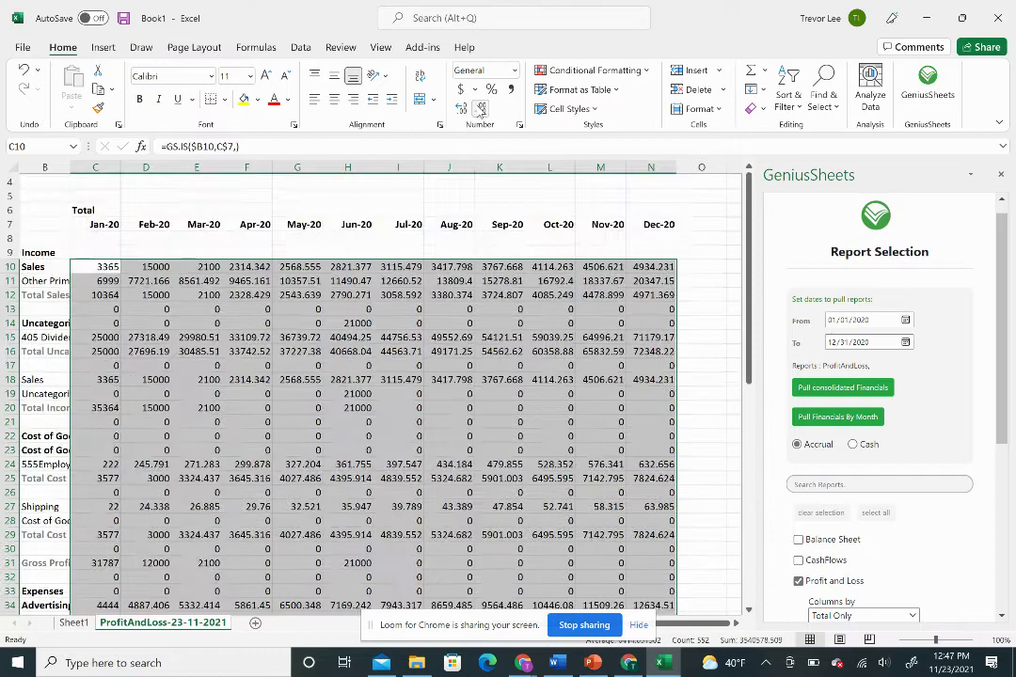
left_click(480, 109)
left_click(479, 109)
left_click(479, 109)
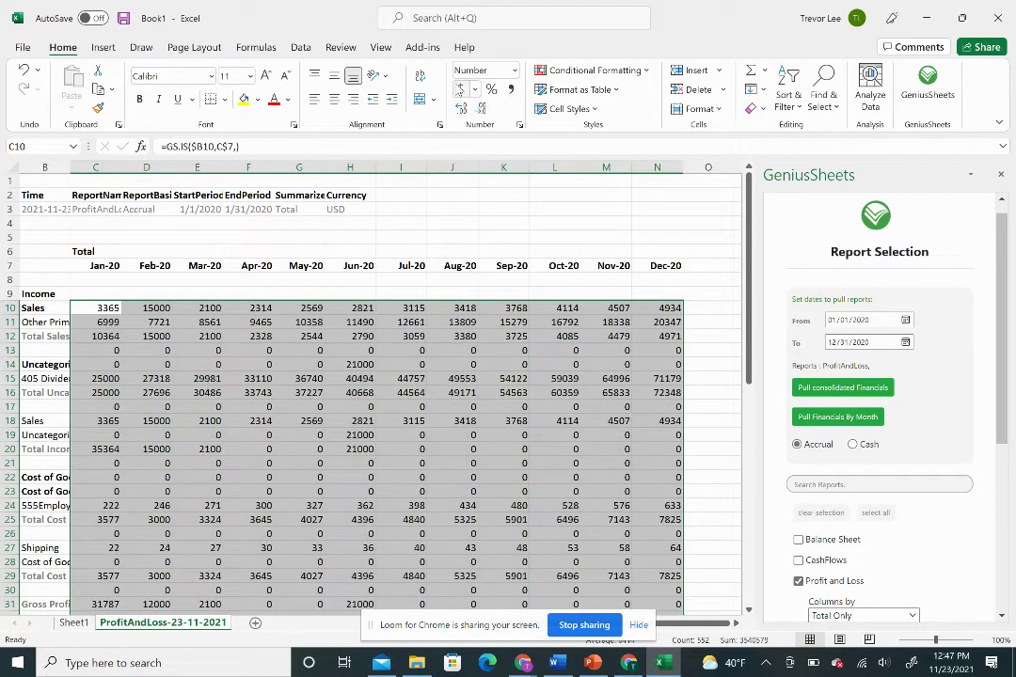
Step: Inspect the Other Primary Income formula in C11
left_click(251, 339)
key("Up")
key("Left")
key("Left")
key("Left")
key("Left")
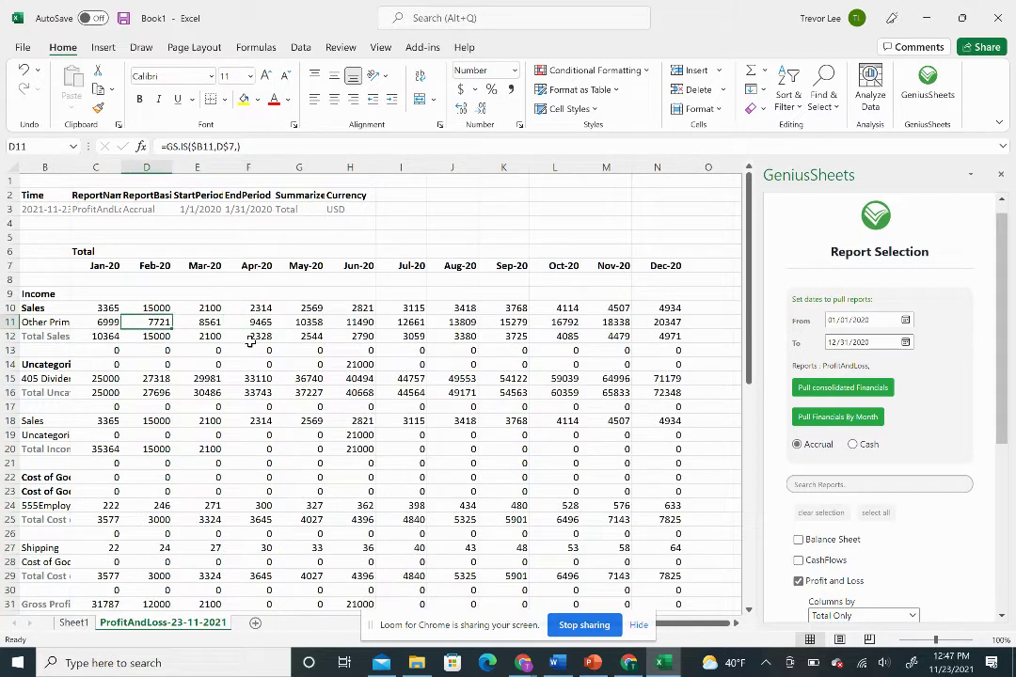
key("Right")
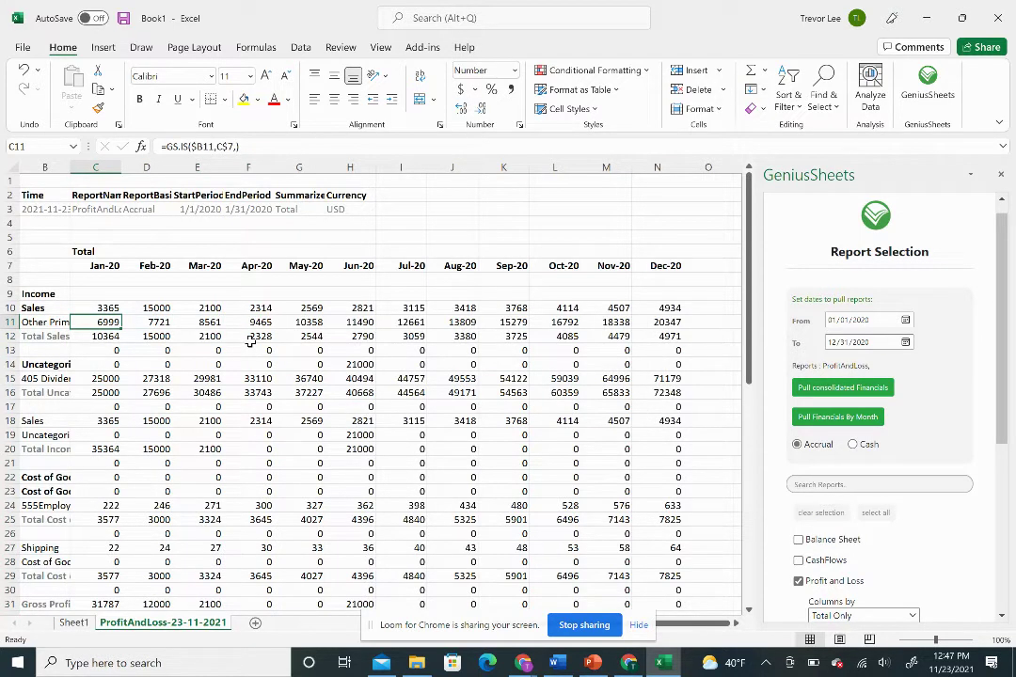
Step: Enter =C7+31 in the Feb-20 header cell D7
key("Up")
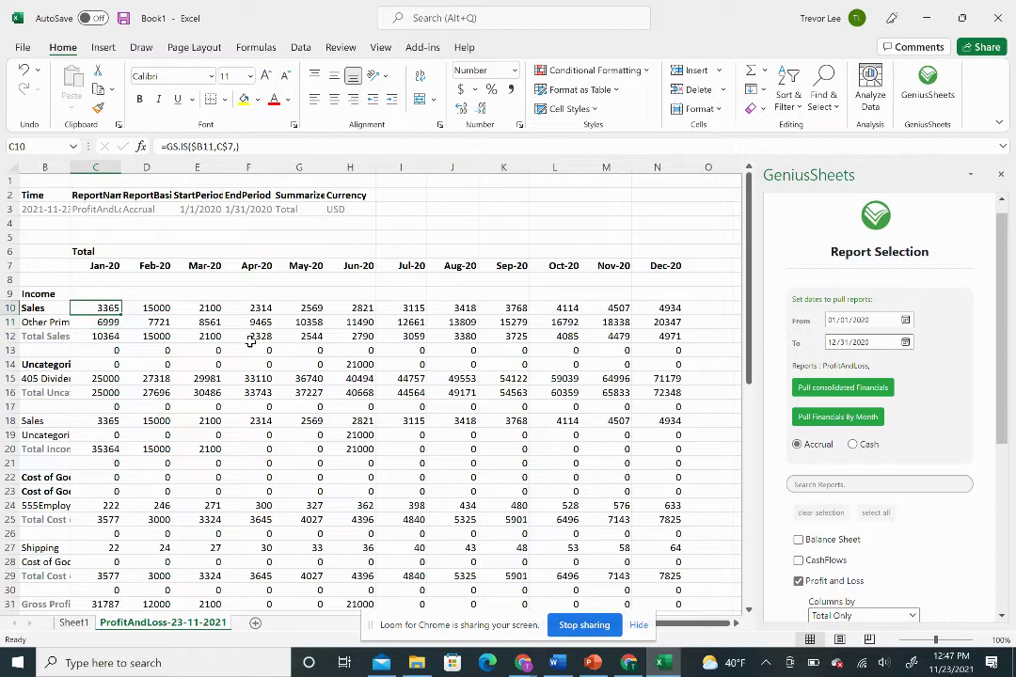
key("Up")
key("Up")
key("Up")
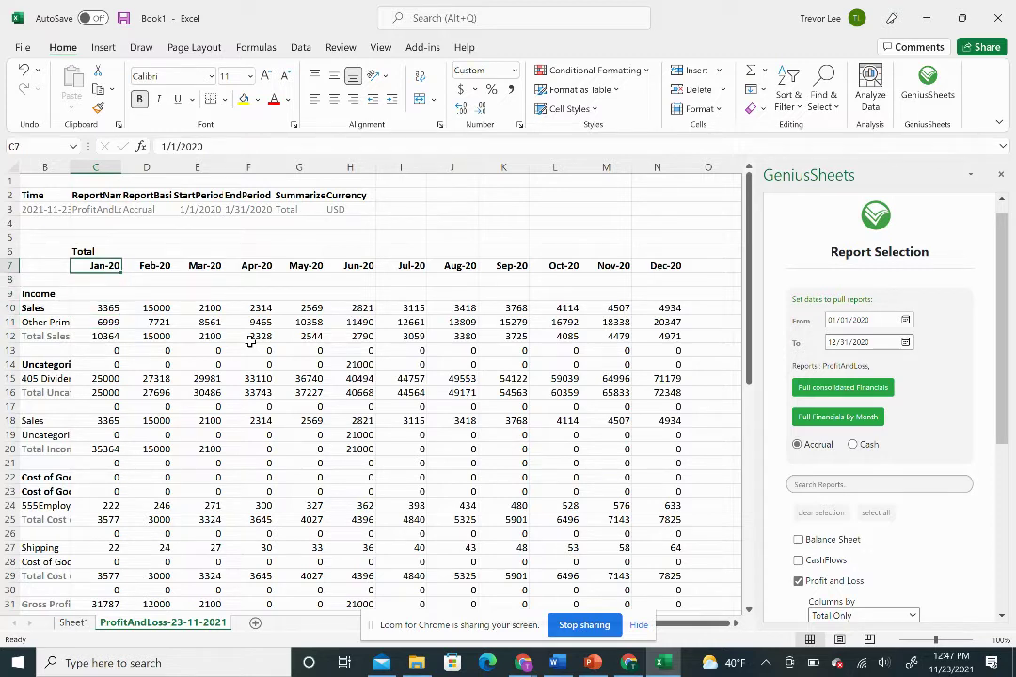
key("Right")
key("Left")
key("Right")
key("Left")
key("Right")
type("=")
key("Left")
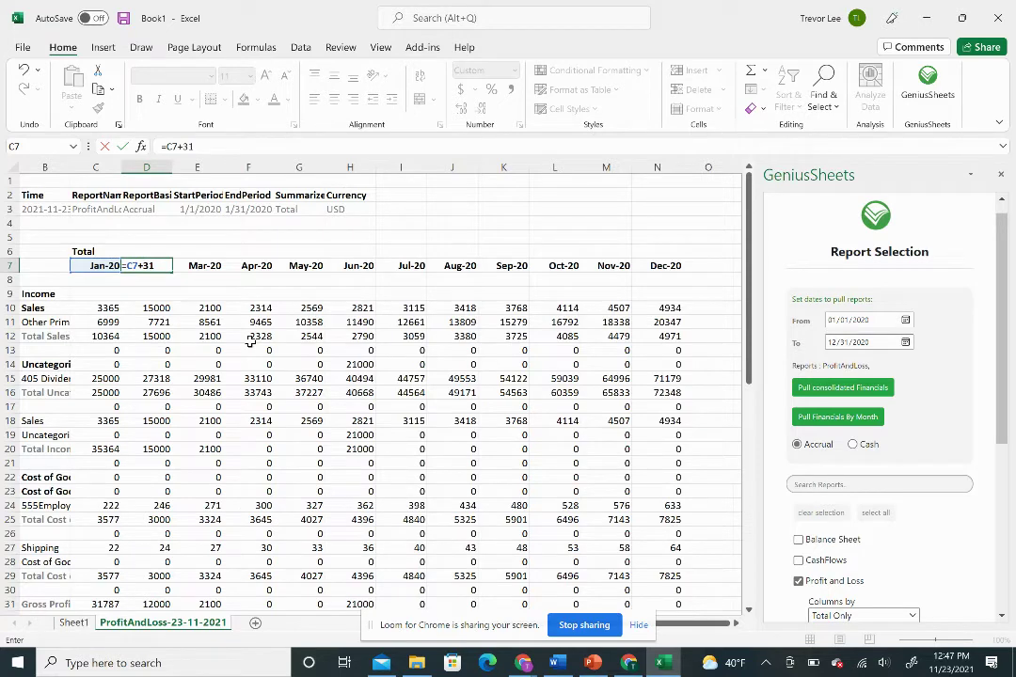
type("+31")
key("Return")
Step: Copy the D7 header formula across the month headers through Dec-20
key("Up")
key("ctrl+c")
key("ctrl+shift+Right")
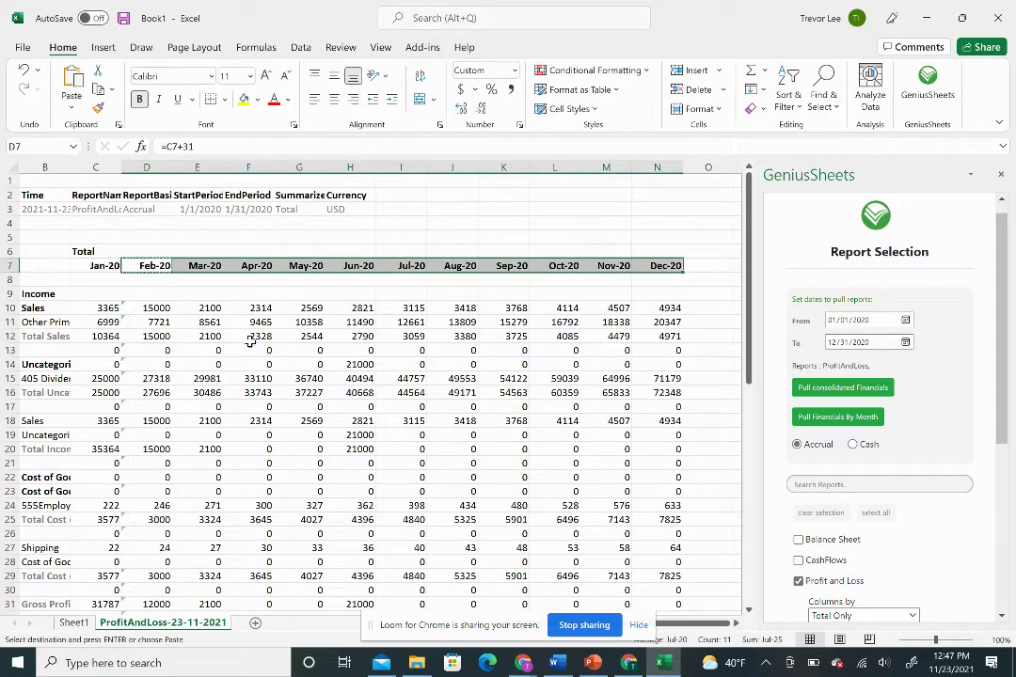
key("ctrl+v")
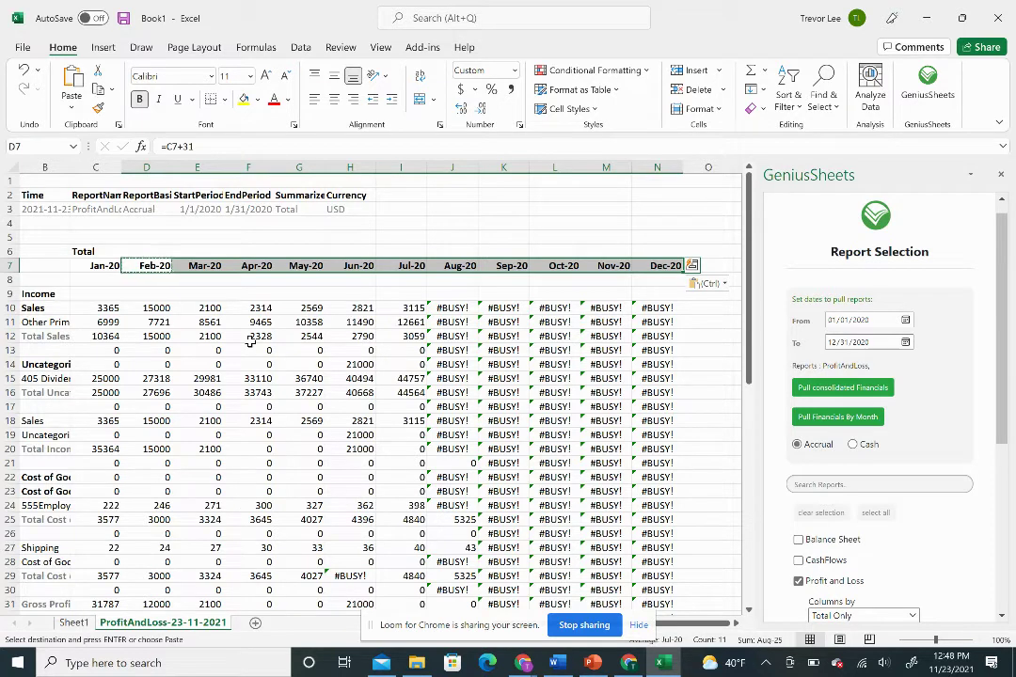
Step: Check the Sales value in C10 and the Feb-20 header formula
key("Left")
key("Down")
key("Down")
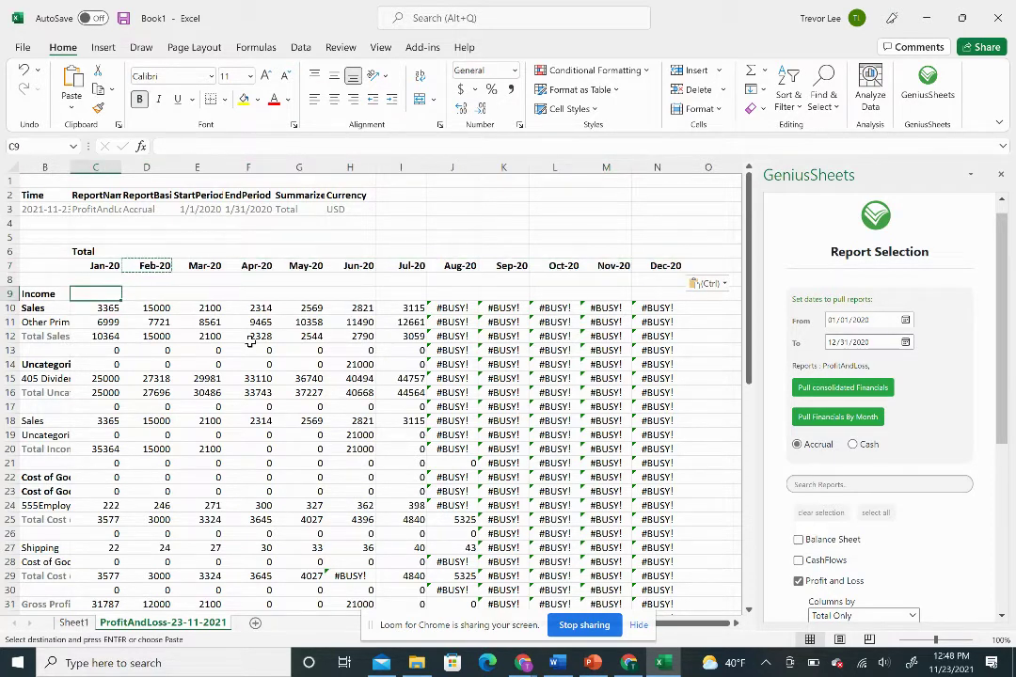
key("Down")
key("Up")
key("Right")
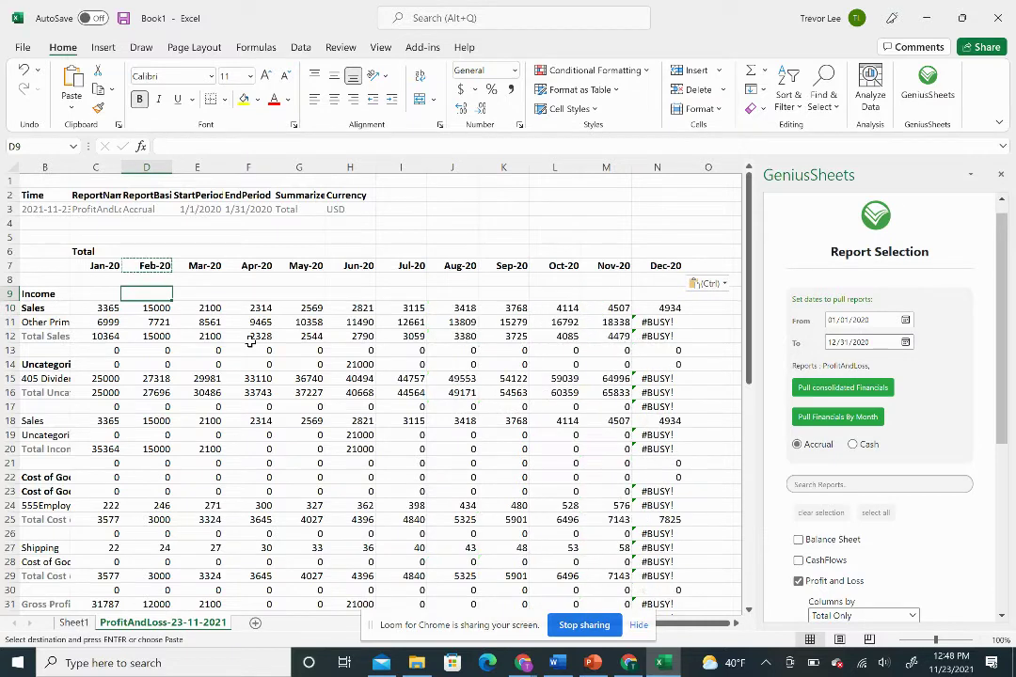
key("Up")
key("Up")
Step: Enter 2/1/2020 in C7 and confirm the headers now run Feb-20 to Jan-21
key("Left")
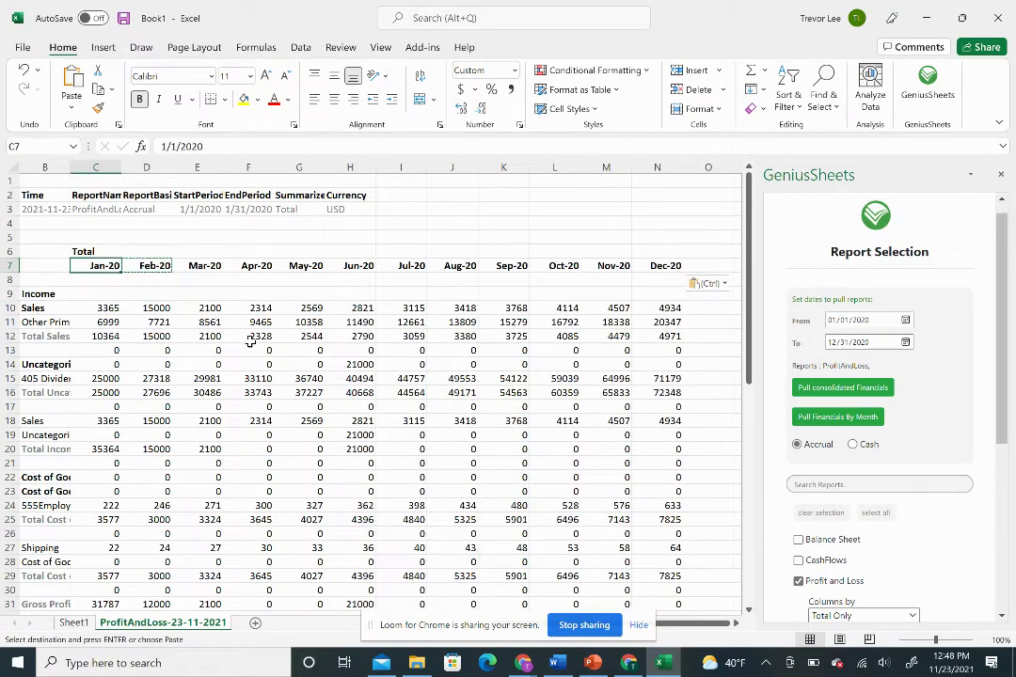
type("2/1")
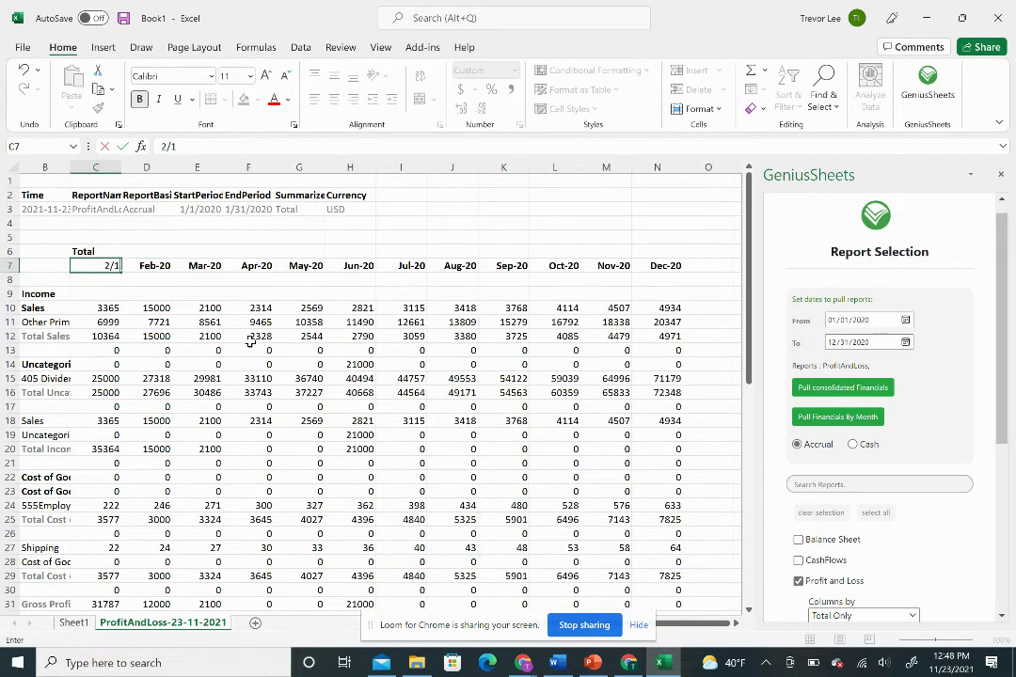
type("/2020")
key("Return")
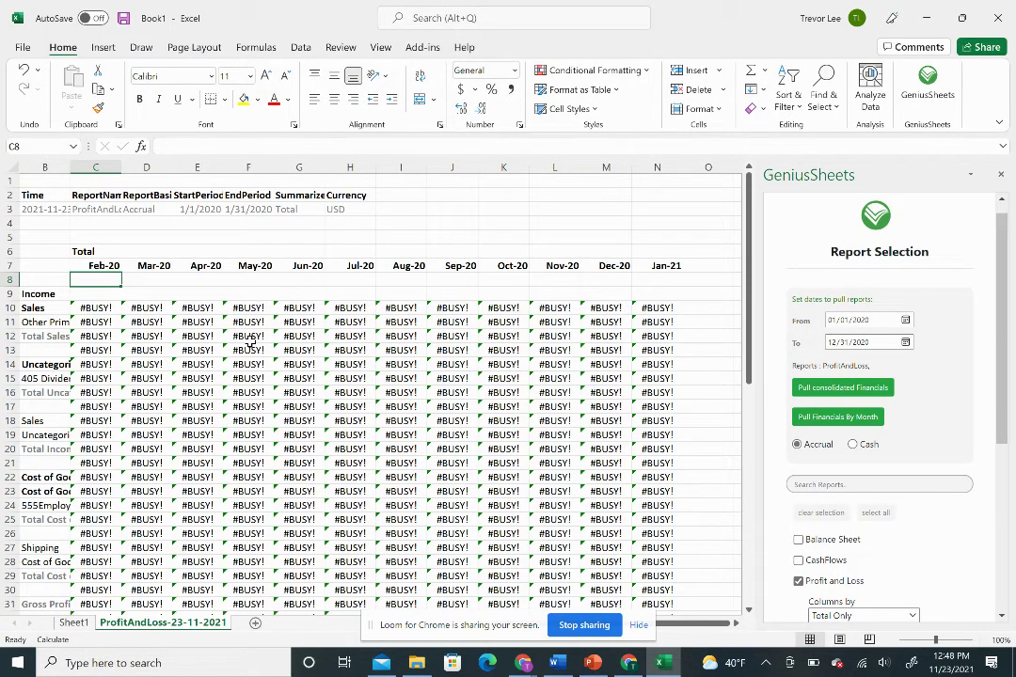
key("Up")
key("ctrl+Right")
key("ctrl+Left")
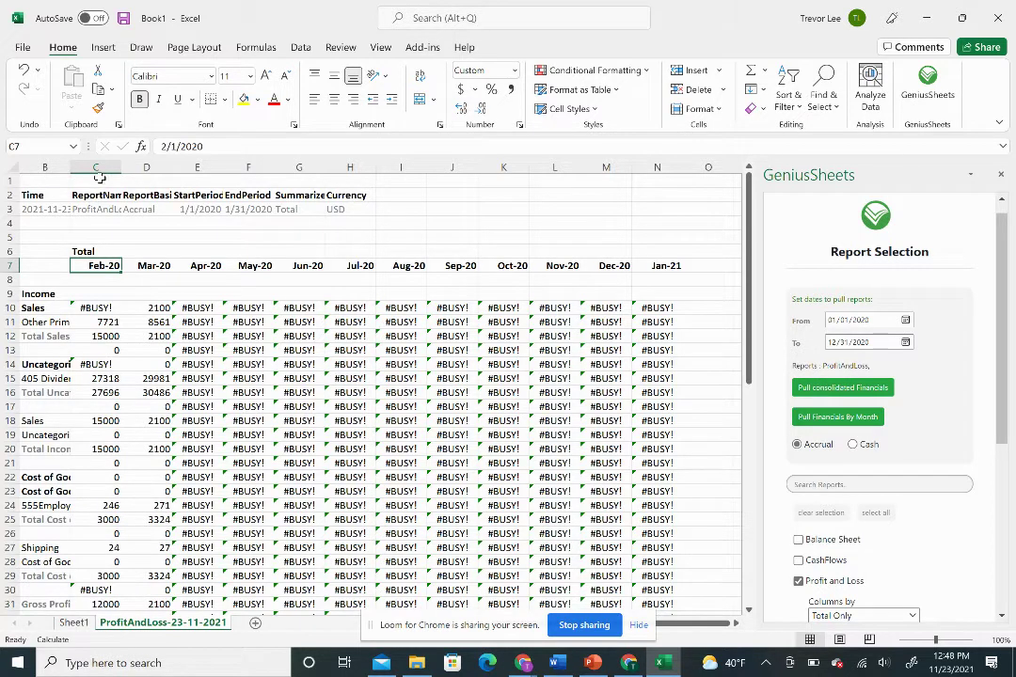
left_click(714, 265)
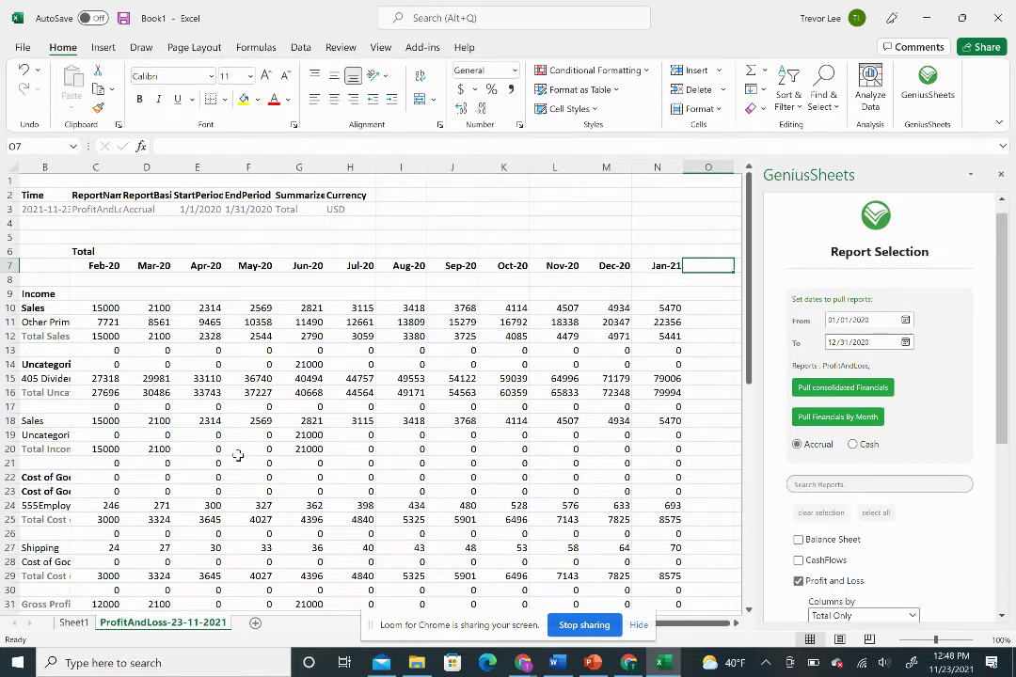
Step: Inspect the GS.IS formula in the row 12 total at E12
left_click(306, 328)
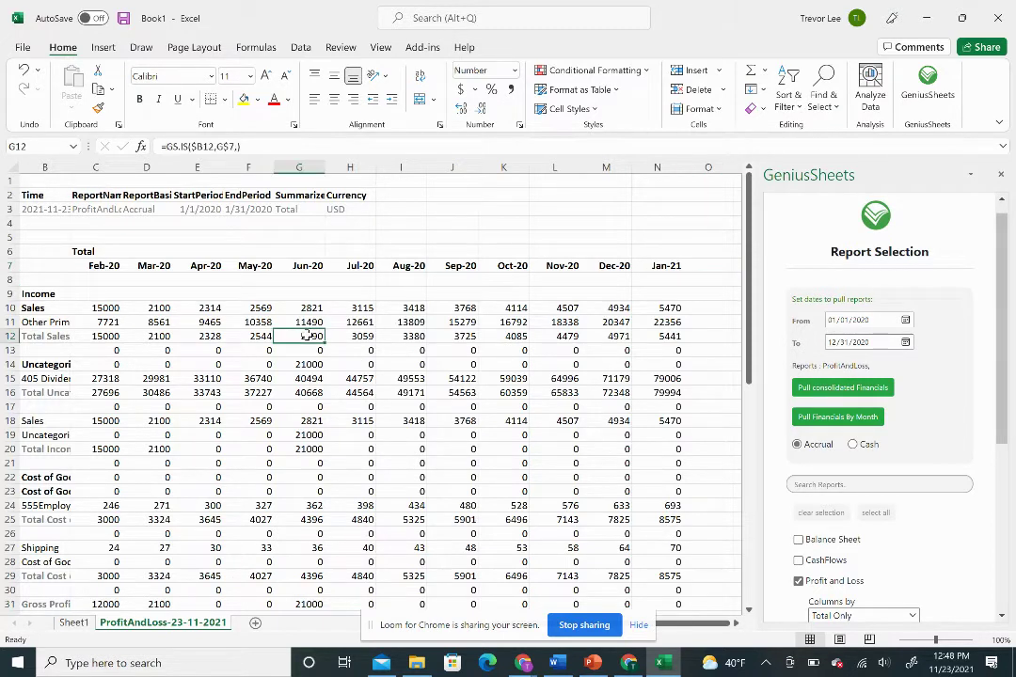
key("Down")
key("Left")
key("Left")
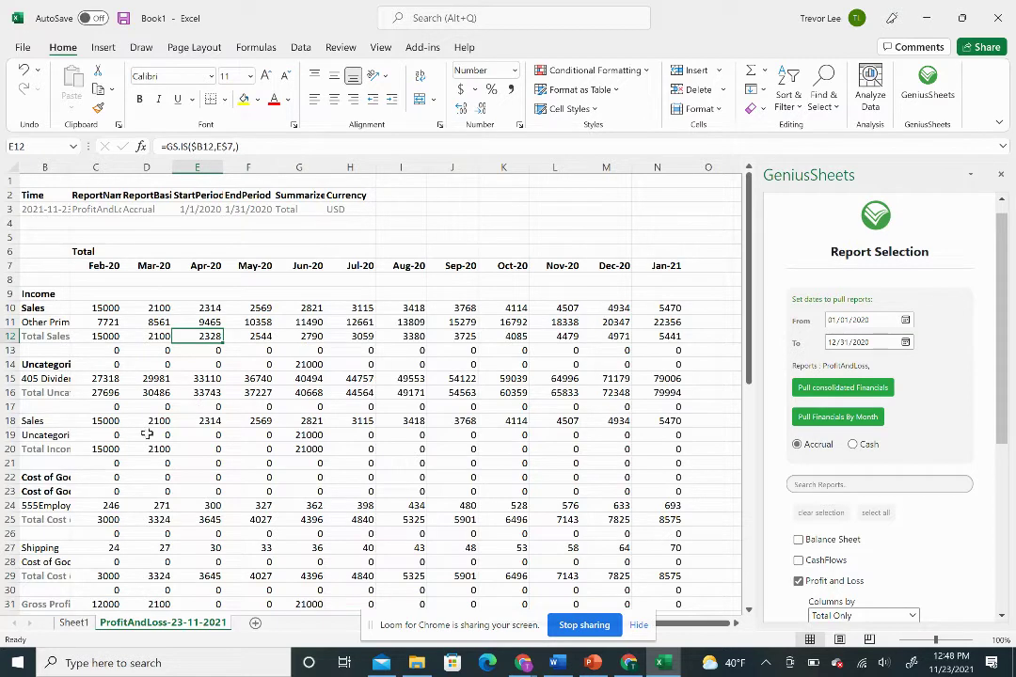
Step: Insert two blank rows at row 21, below Total Income
right_click(7, 462)
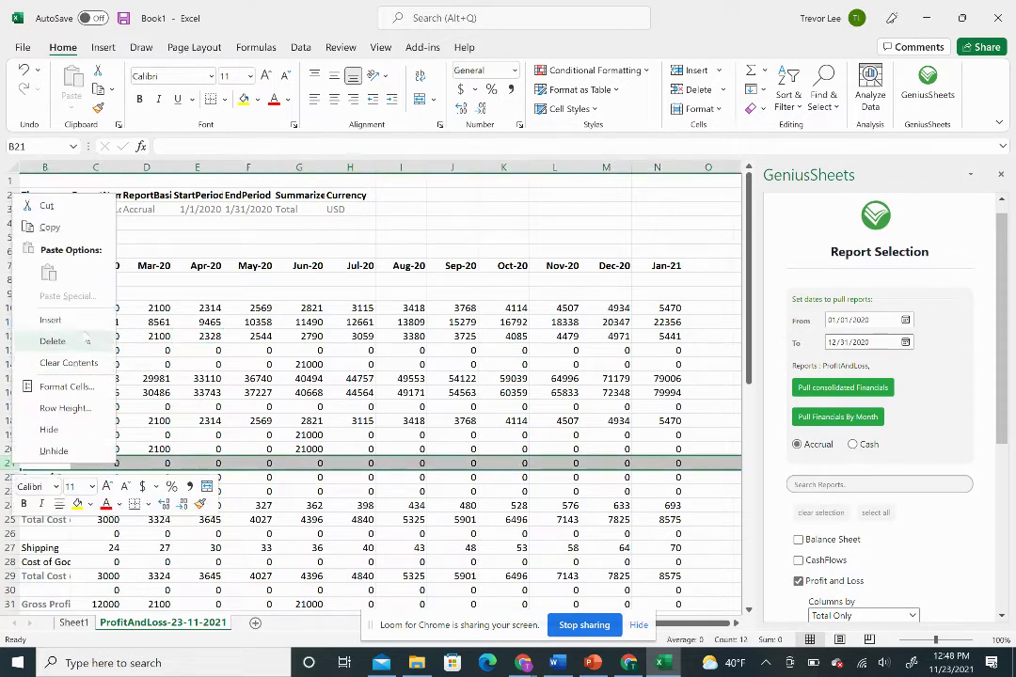
left_click(37, 311)
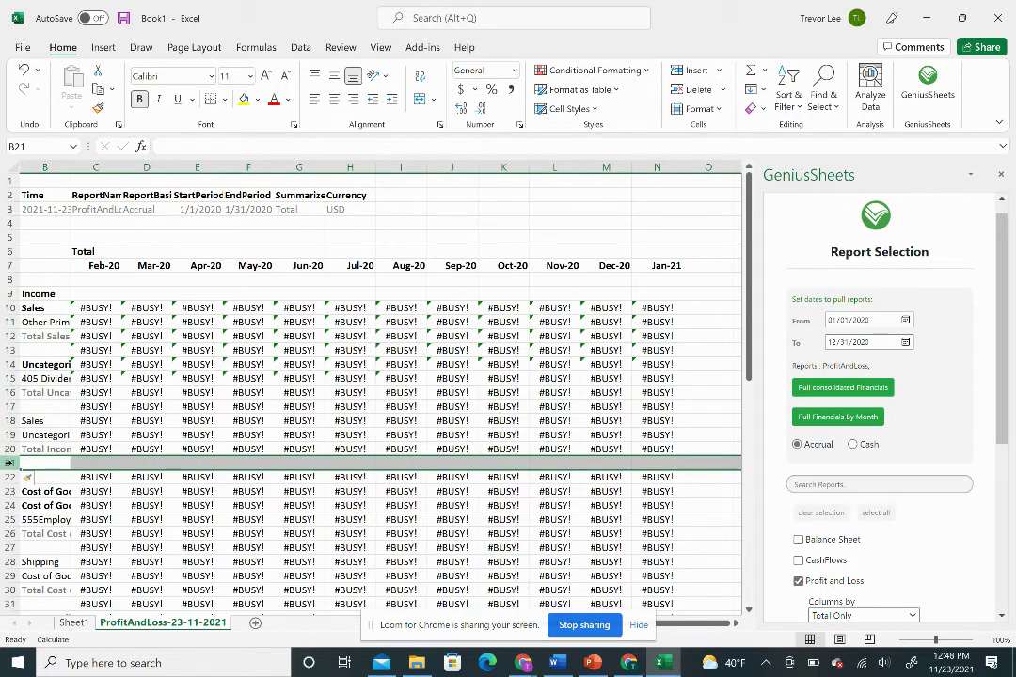
right_click(11, 462)
left_click(53, 321)
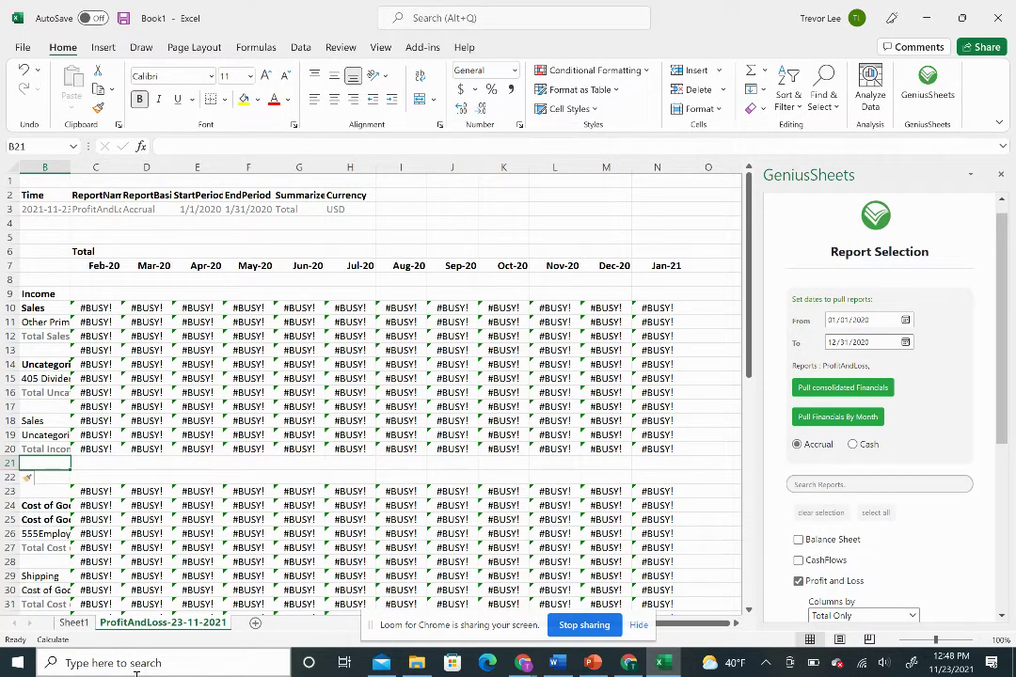
Step: Label row 21 'Sales Revenue' and enter 500 for Feb-20 and 600 for Mar-20
type("Sales")
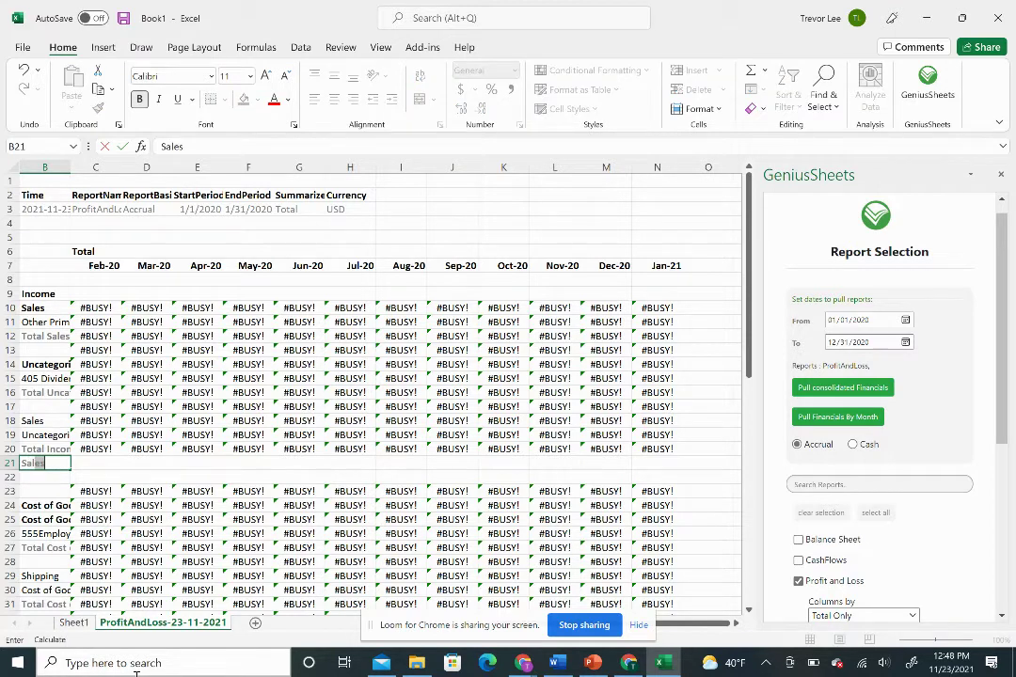
type(" Reven")
type("ue")
key("ctrl+Return")
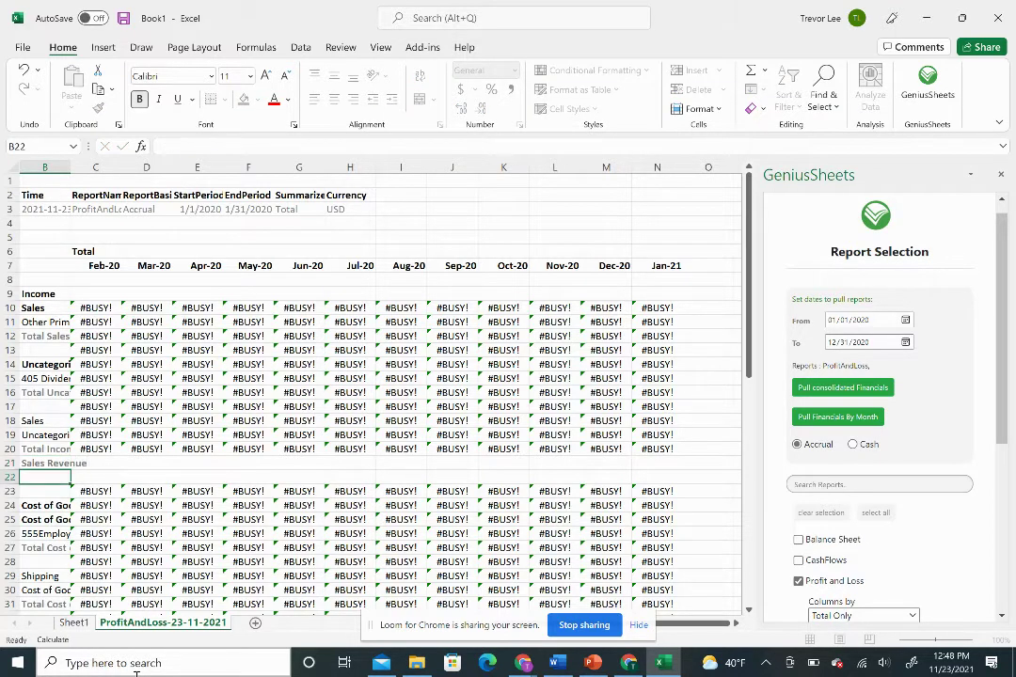
key("Tab")
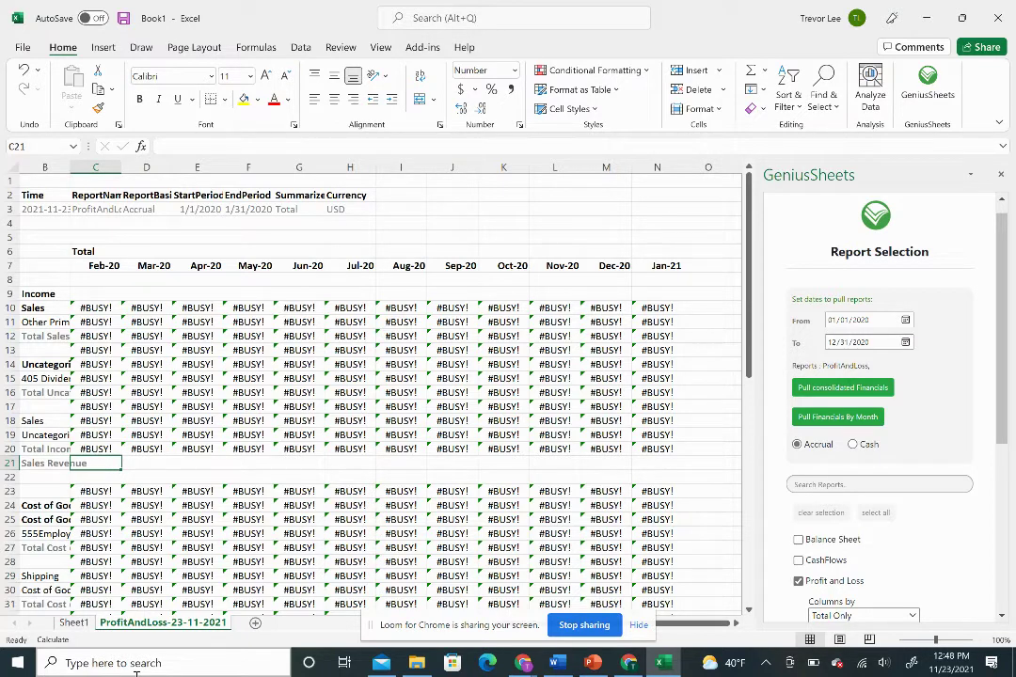
type("500")
key("Tab")
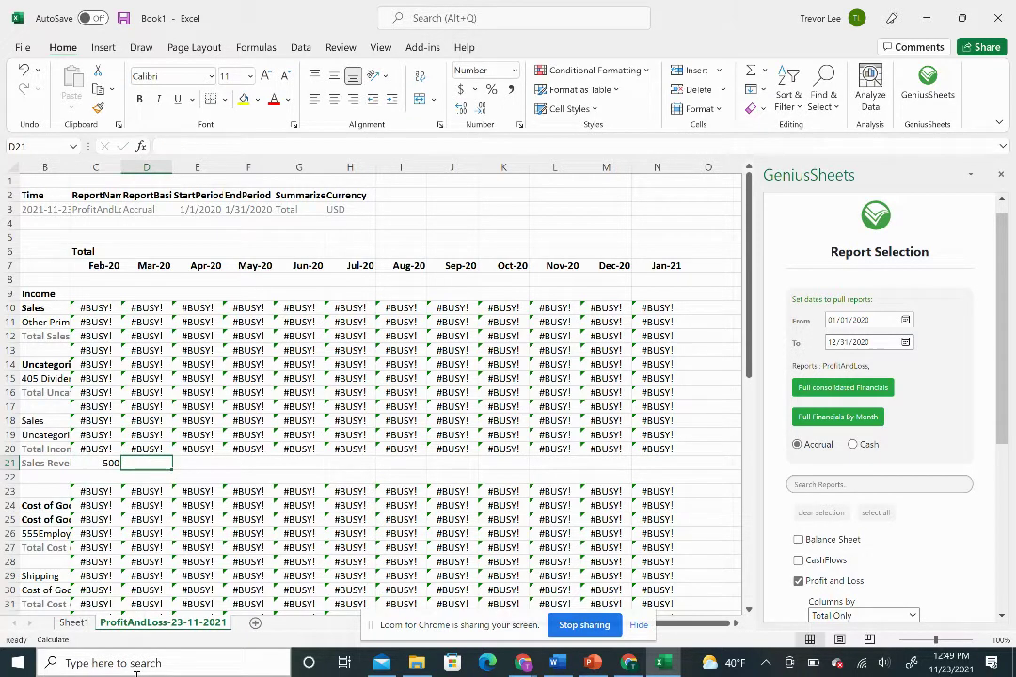
type("600")
key("Return")
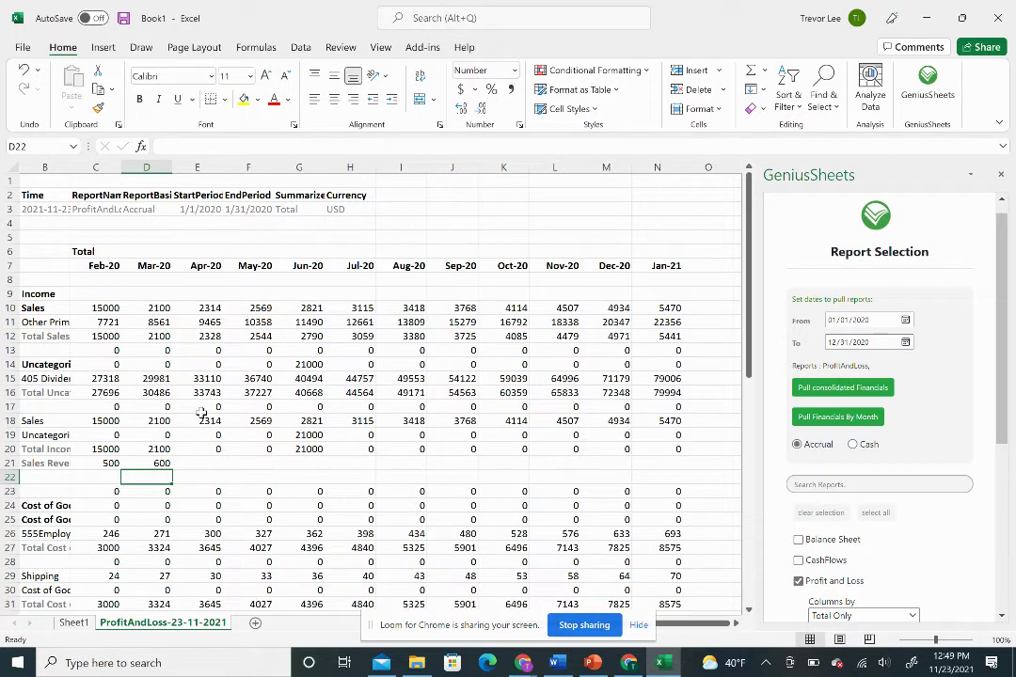
Step: Append +GS.IS(B11,C7,) to C15's formula so it returns 35040
left_click(106, 378)
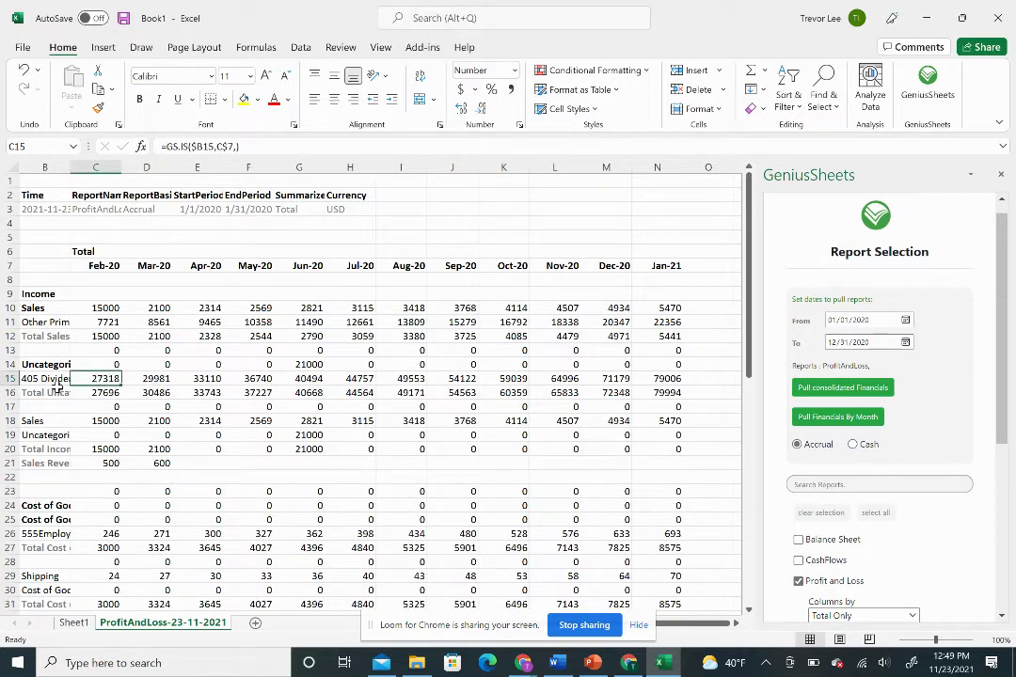
left_click(254, 147)
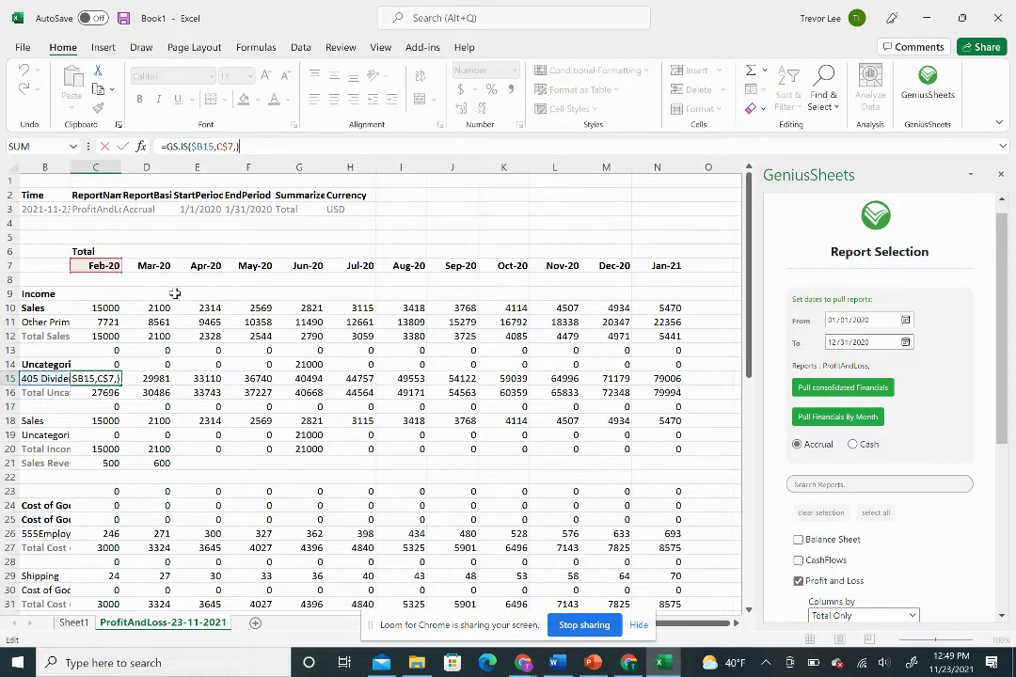
type("+GS.IS")
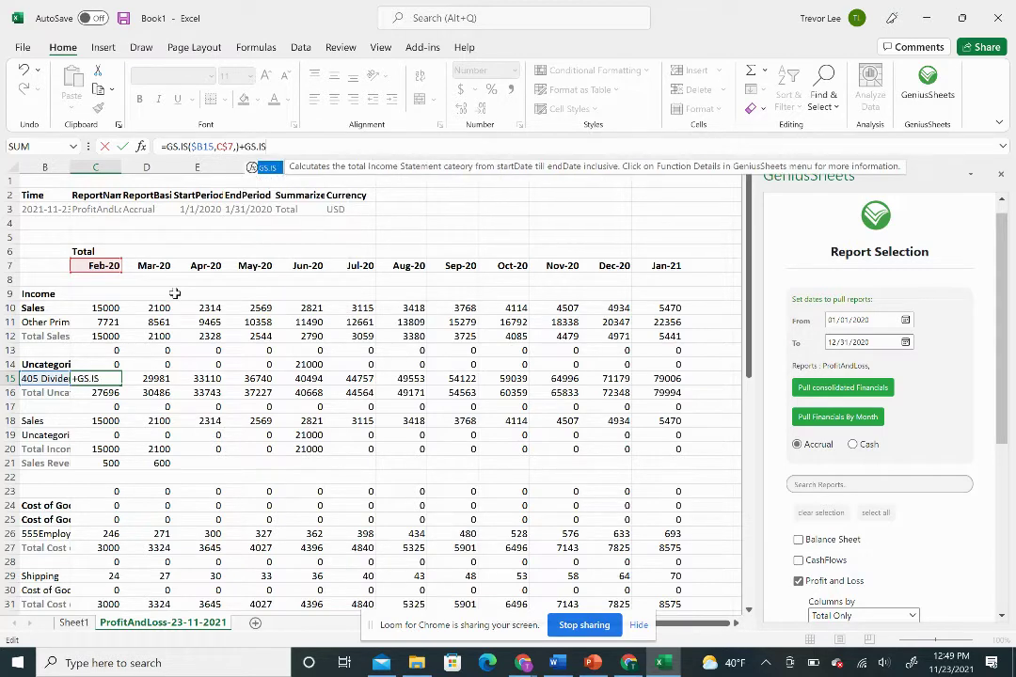
type("(")
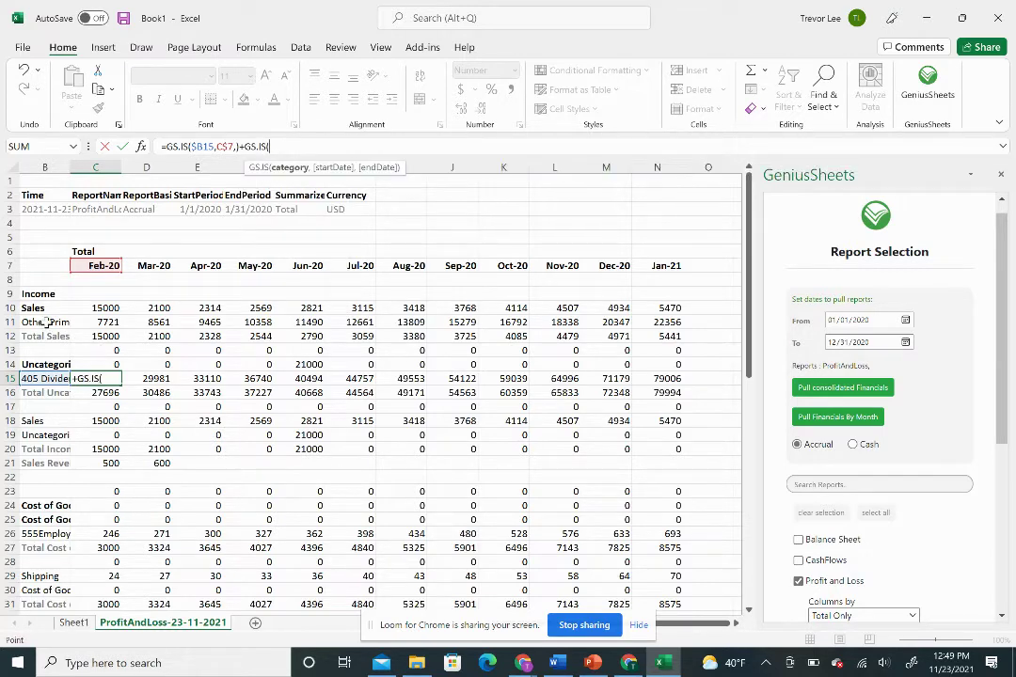
left_click(42, 321)
type(",")
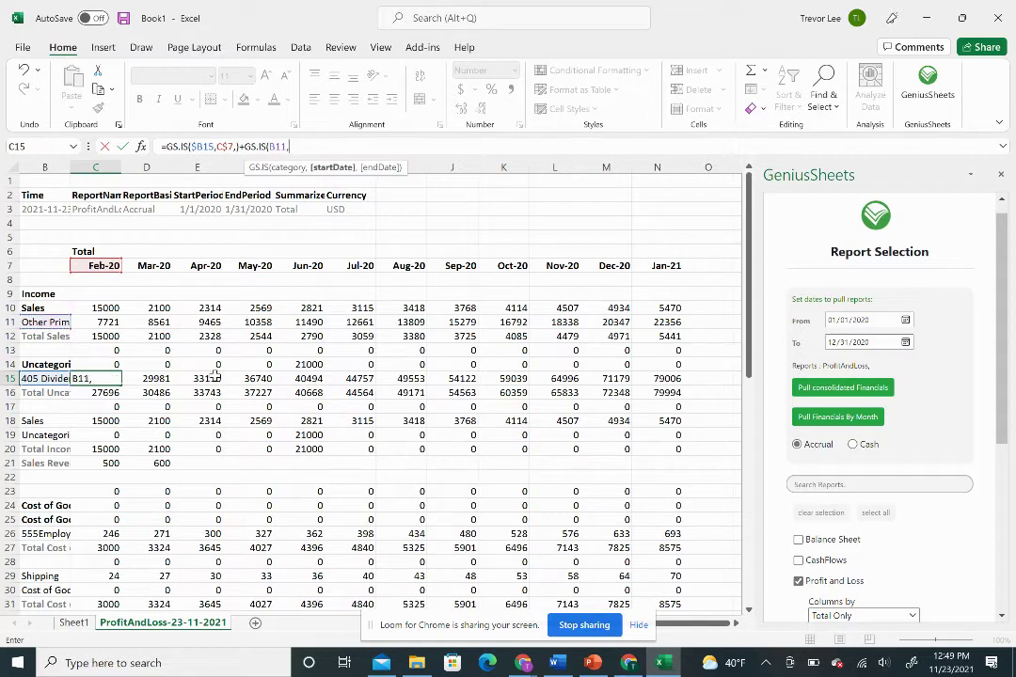
left_click(102, 266)
type(")")
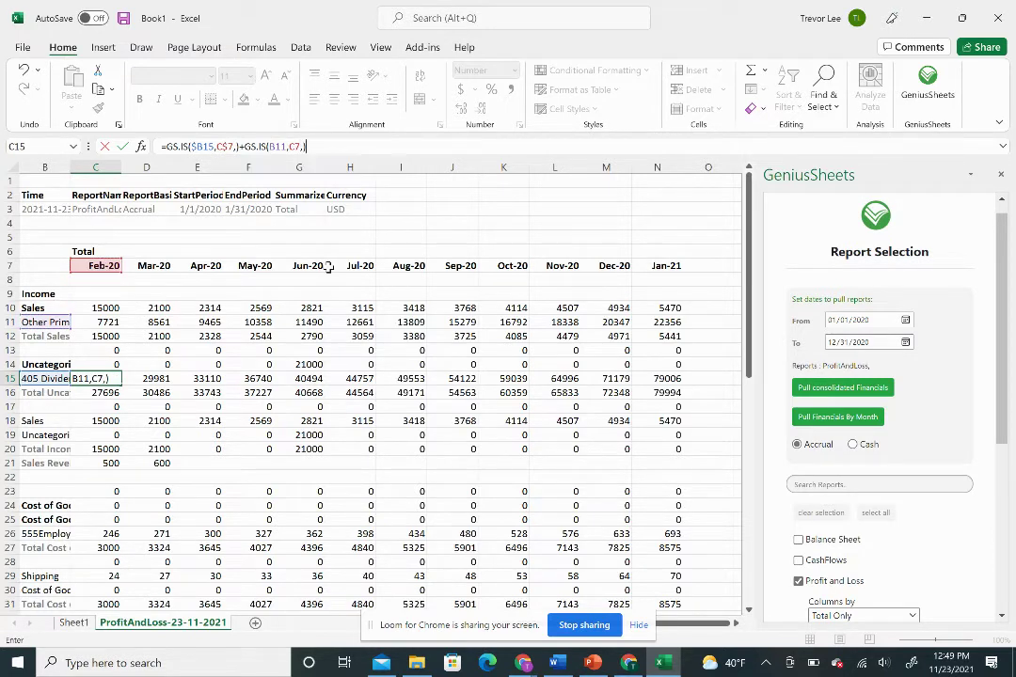
key("Return")
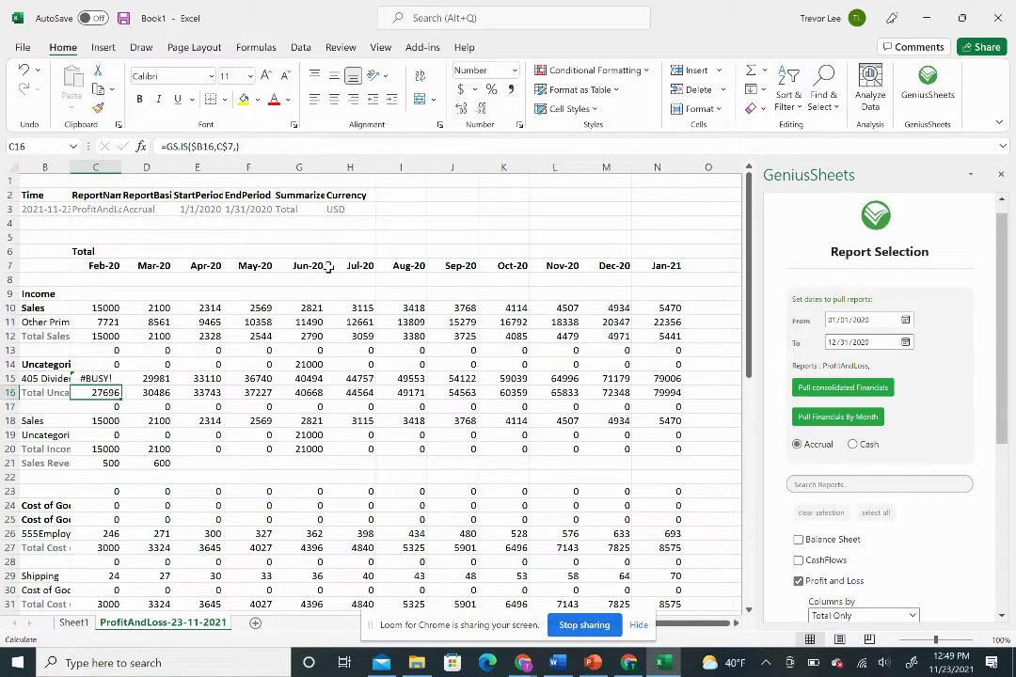
key("Up")
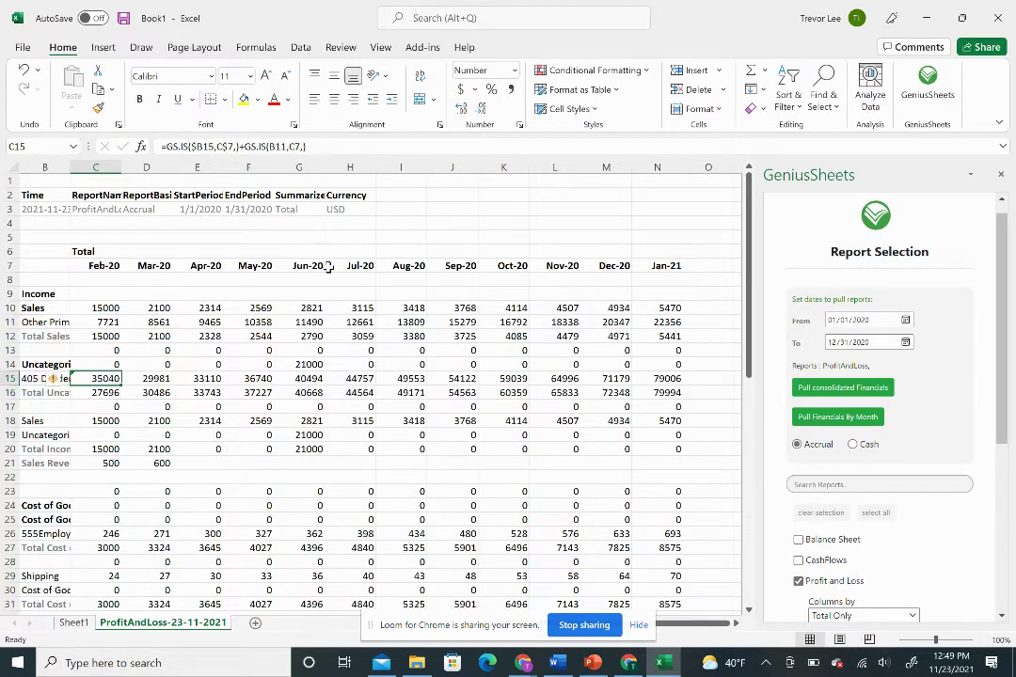